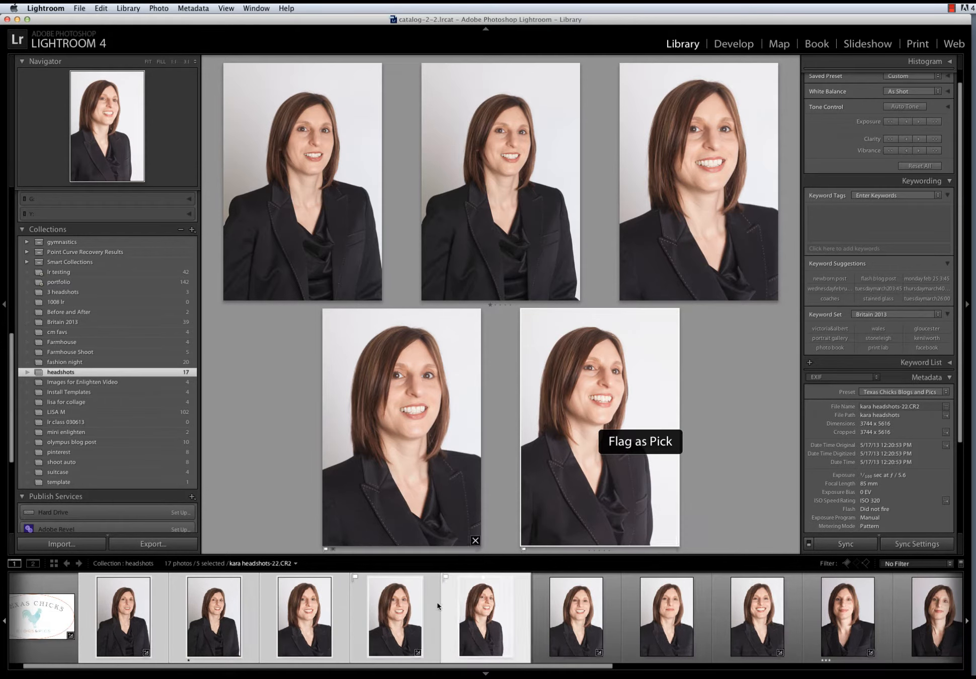
Step: Compare the three portraits starting at headshots-23 in Survey view and flag headshots-24 as a pick
left_click(573, 618)
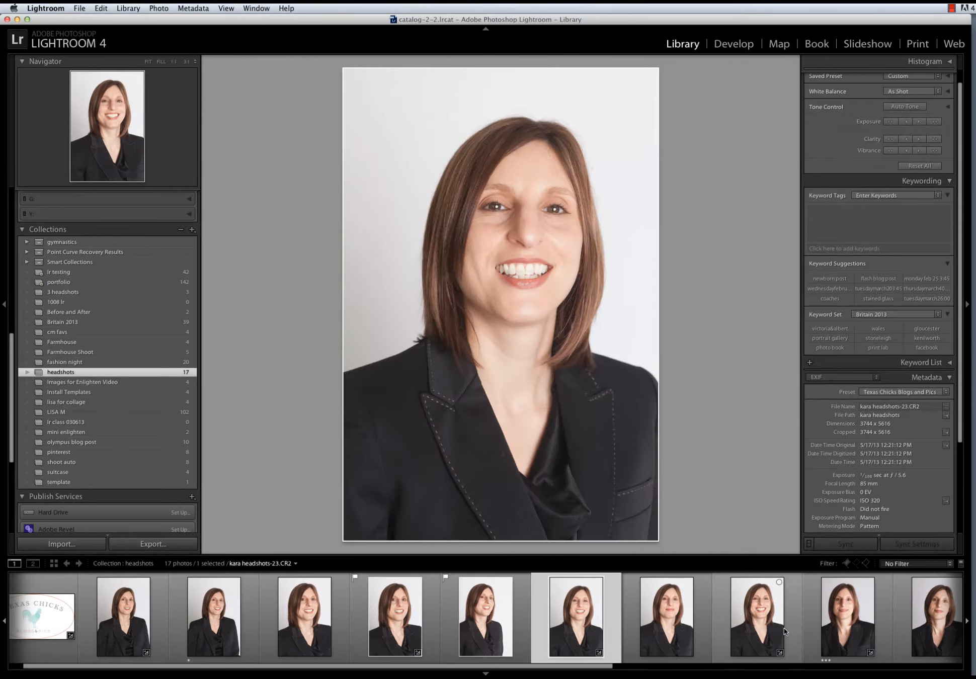
left_click(760, 628, "shift")
key("n")
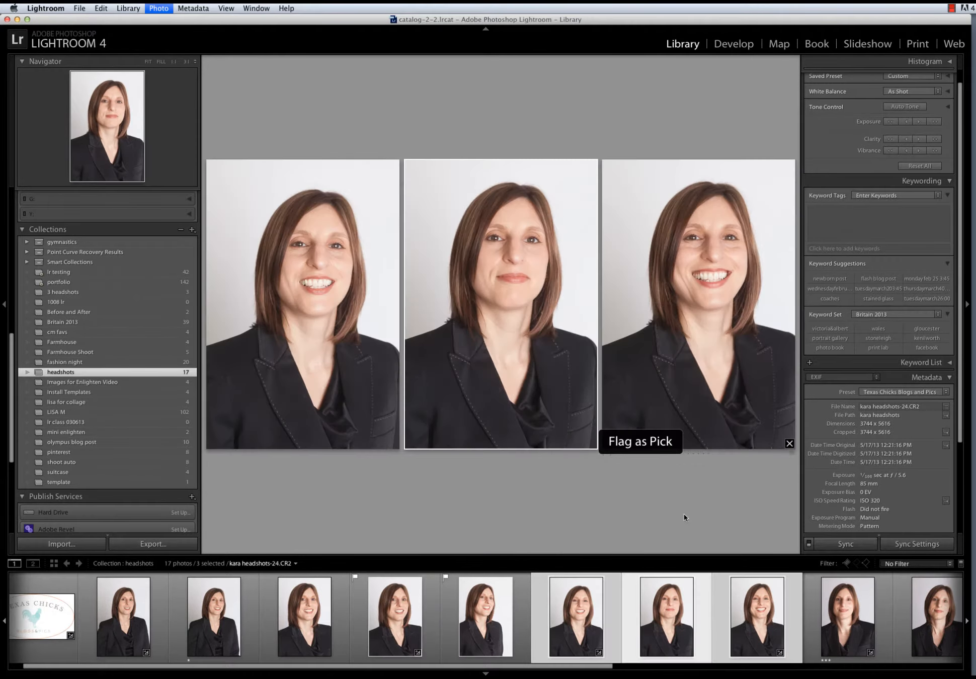
Step: Compare the four portraits starting at headshots-31 side by side and flag headshots-32 as a pick
left_click(846, 630)
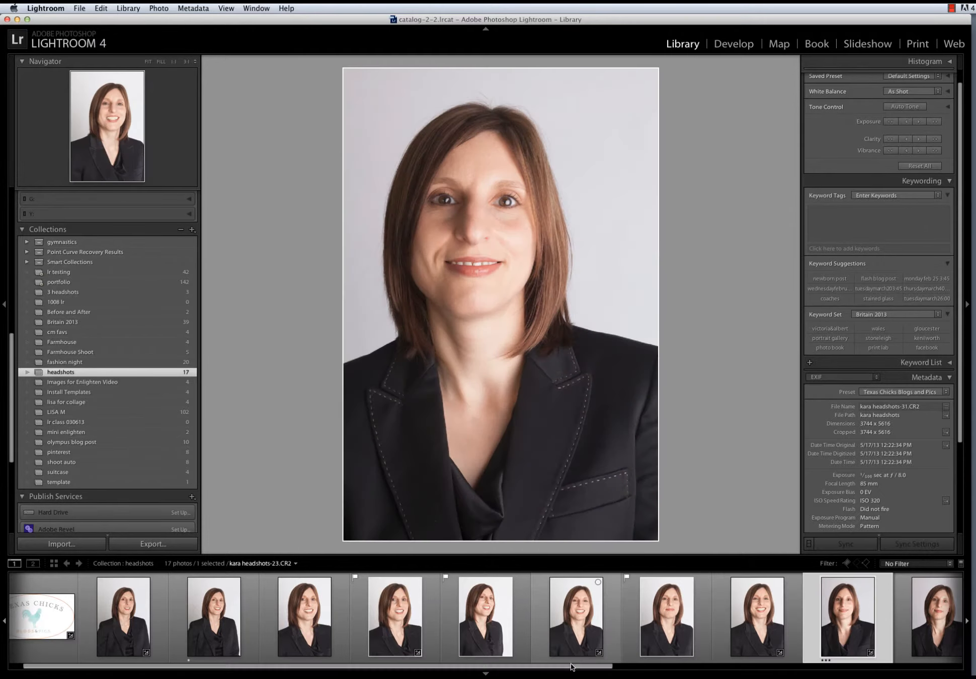
left_click_drag(570, 670, 744, 664)
left_click(888, 616, "shift")
key("n")
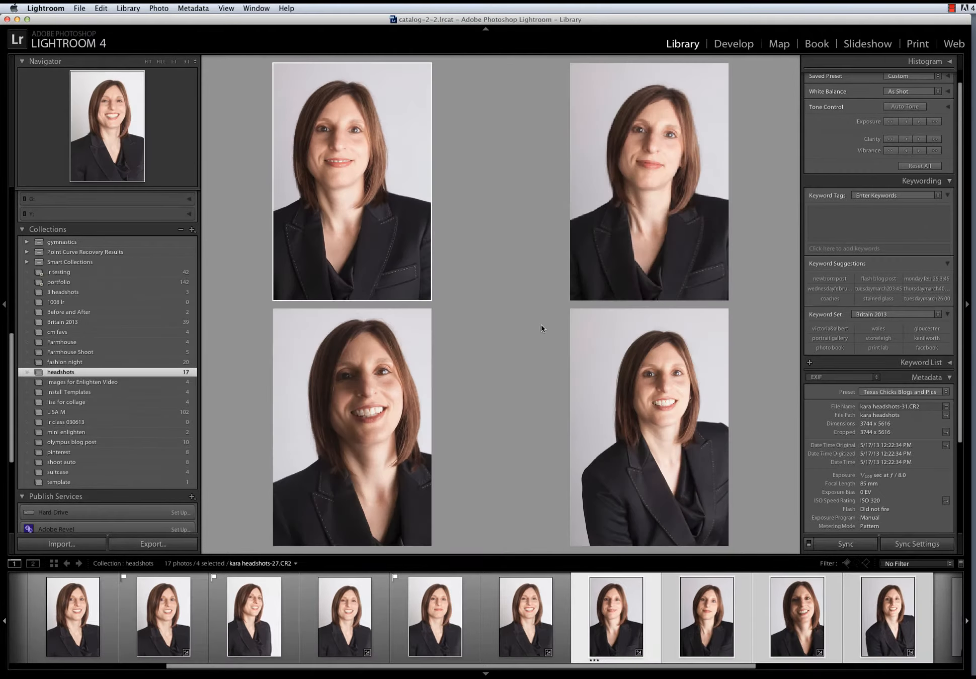
left_click(576, 193)
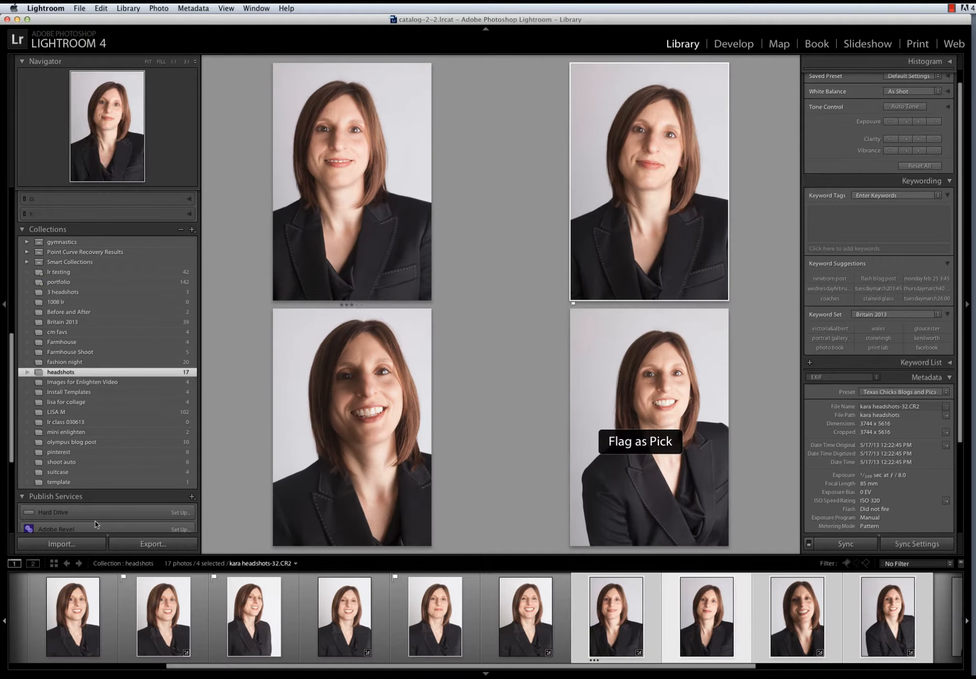
Step: Compare the last four portraits, starting at headshots-46, and flag headshots-51 as a pick
scroll(223, 650, "down", 5)
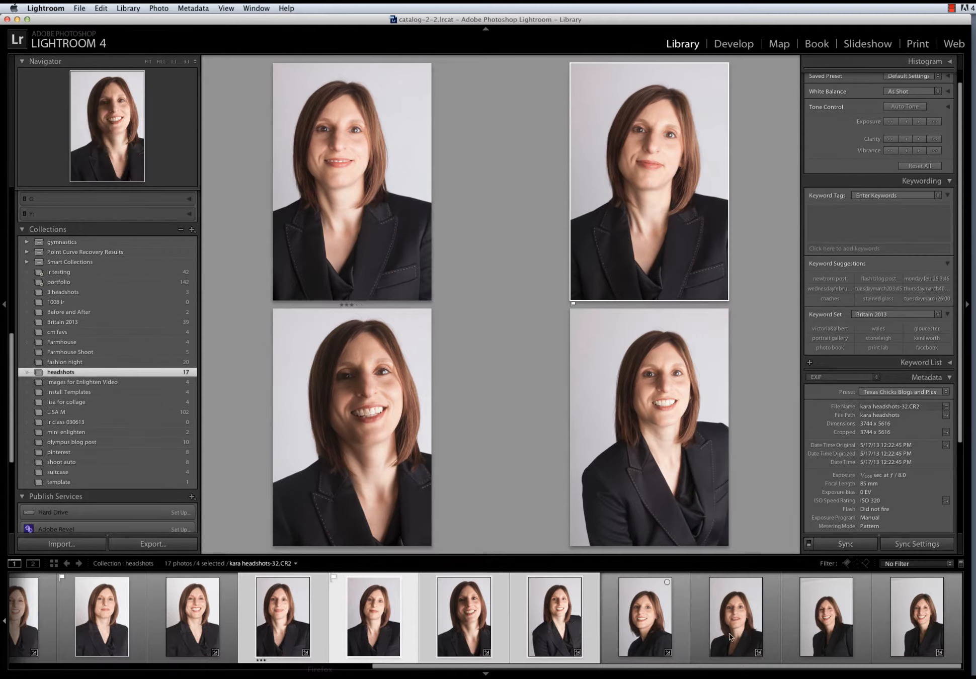
left_click(665, 638)
left_click(917, 624, "shift")
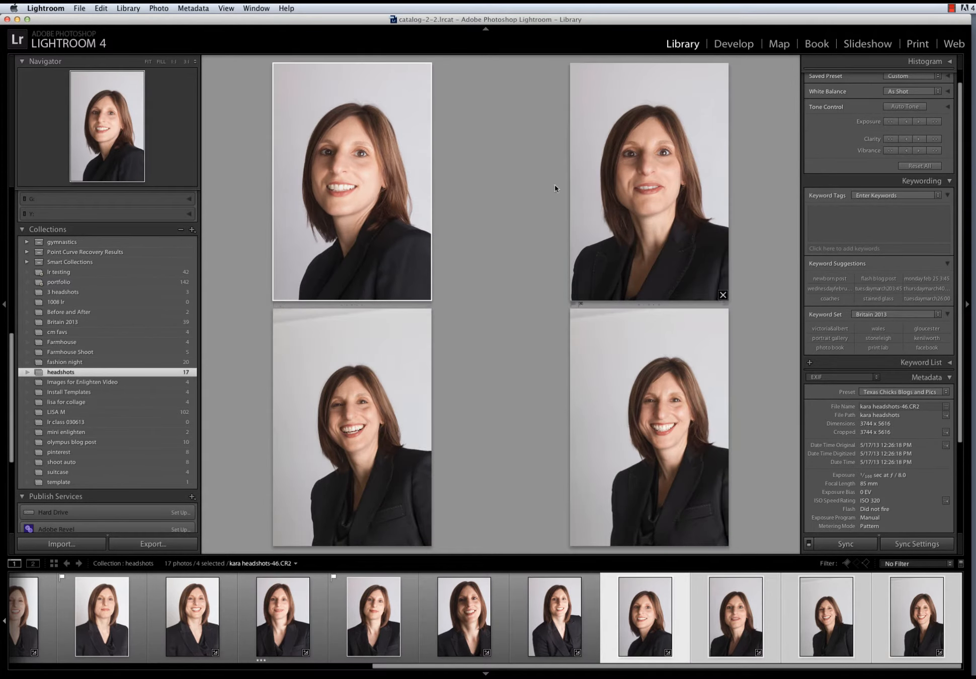
left_click(349, 320)
key("p")
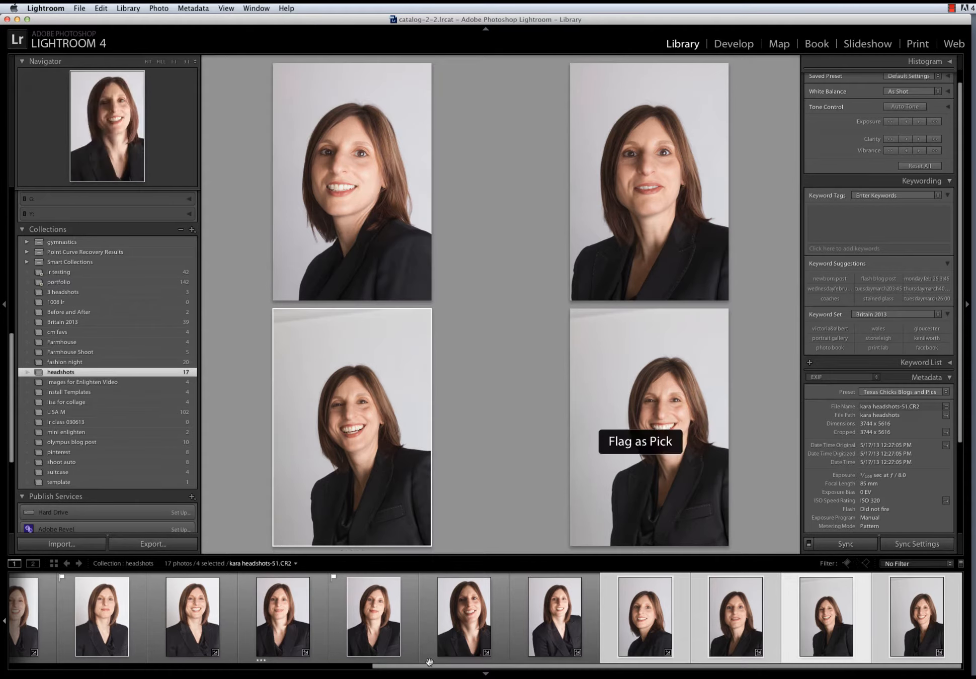
Step: Filter the headshots collection to flagged photos only and open headshots-51 for developing
key("g")
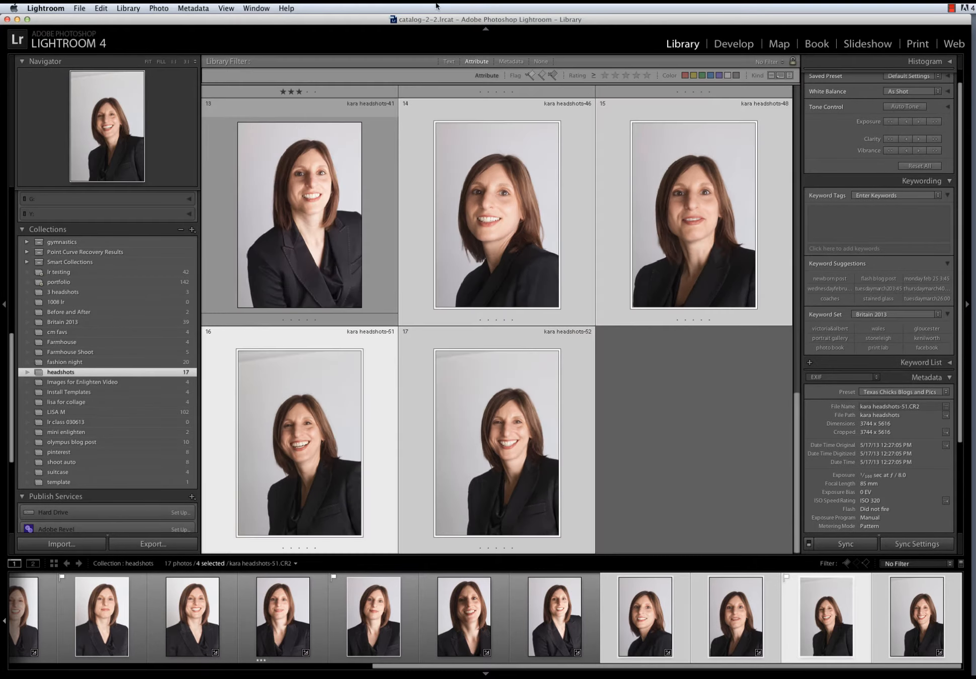
left_click(530, 75)
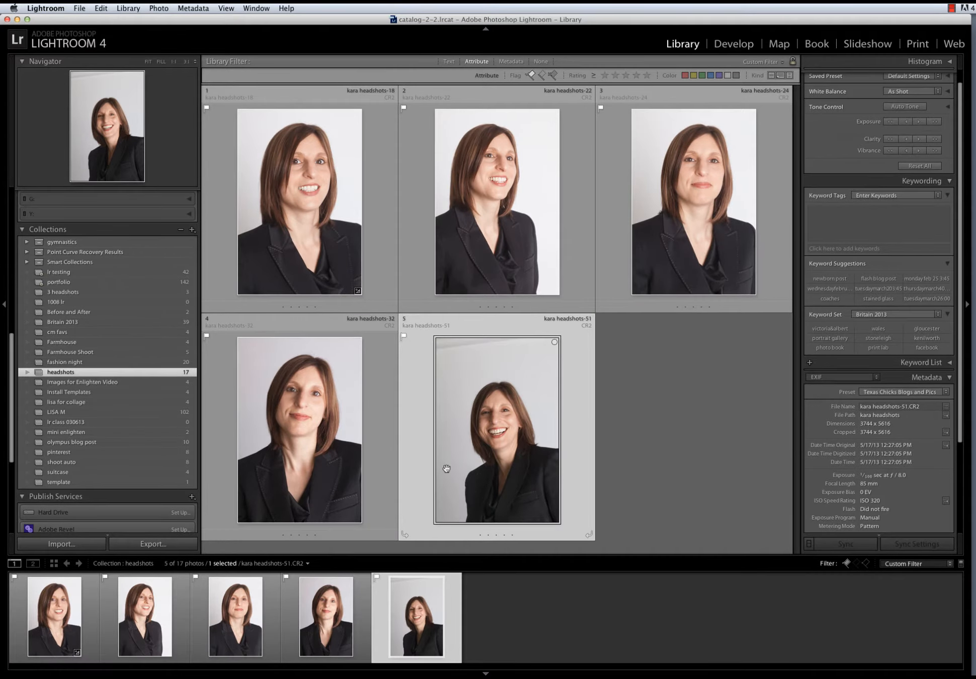
key("d")
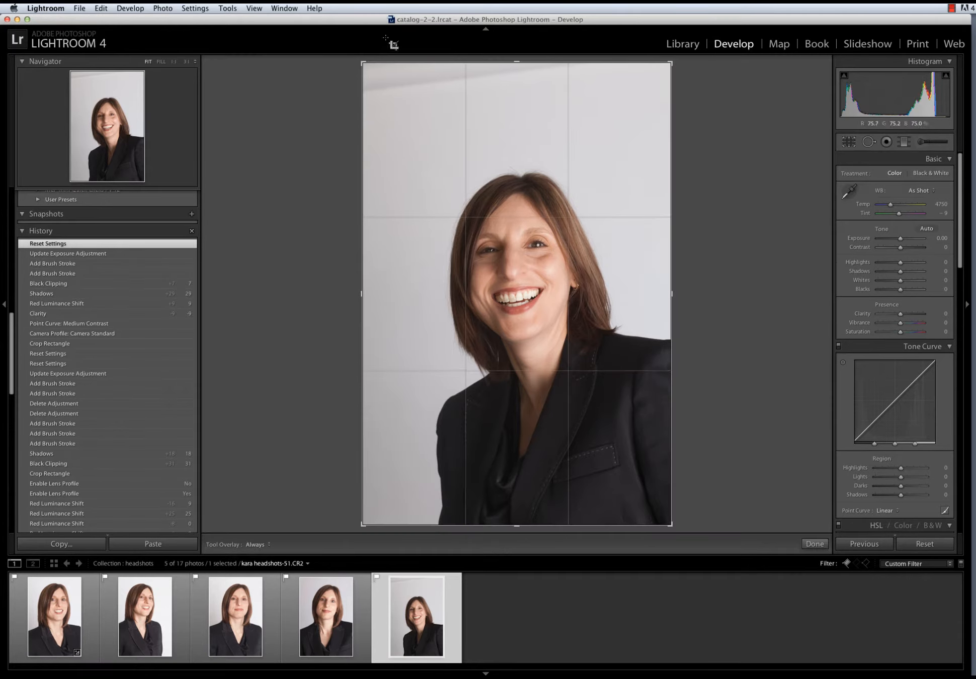
Step: Crop headshots-51 tighter by trimming the empty background above and beside the woman, keeping the original aspect ratio
key("r")
left_click_drag(363, 63, 386, 96)
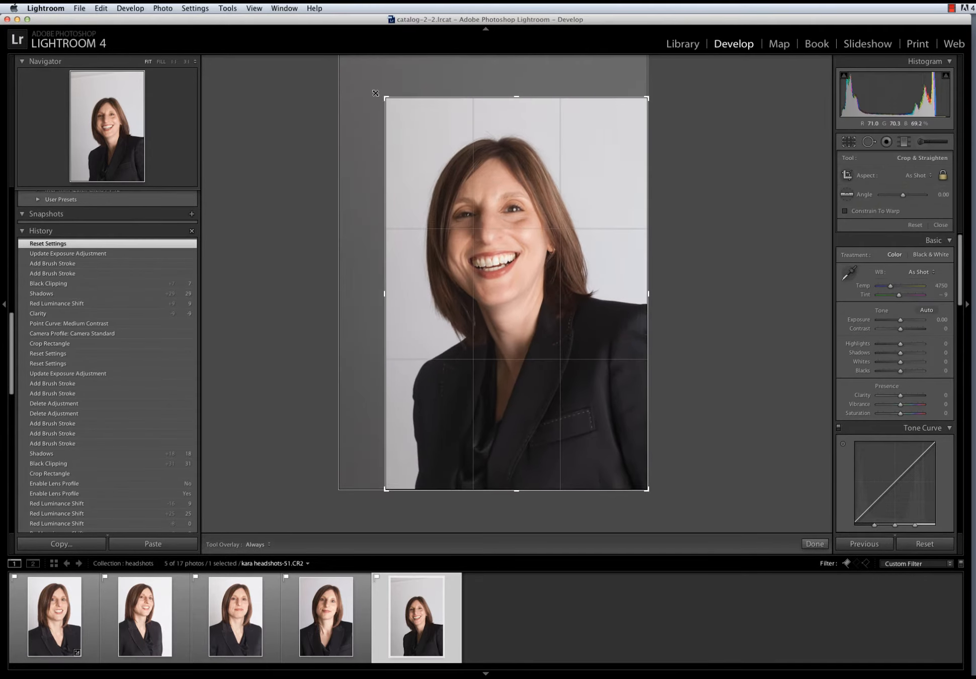
key("r")
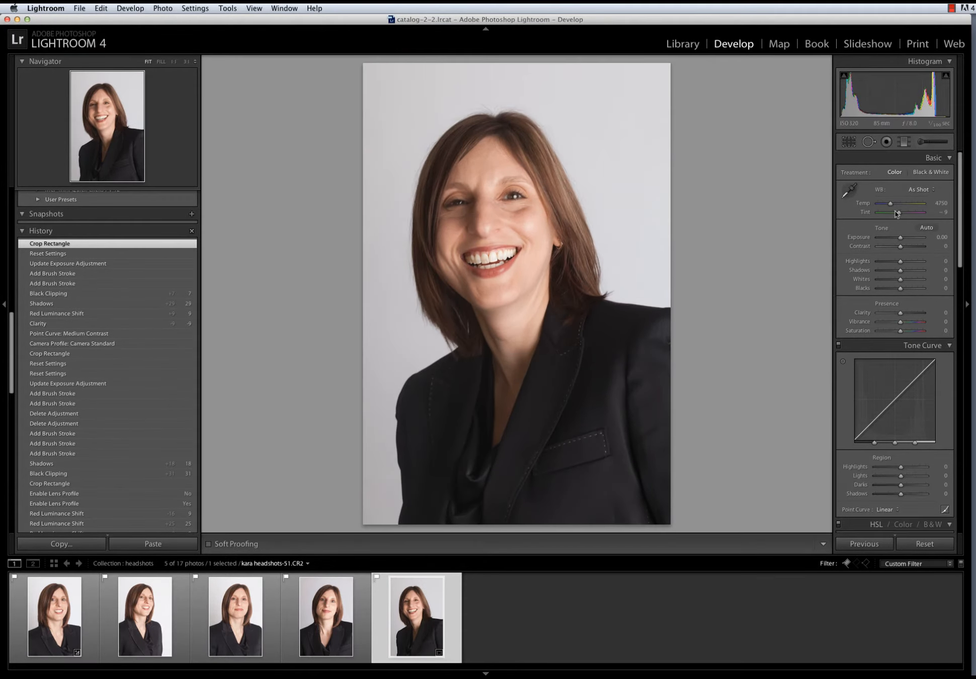
Step: Set Blacks to +15 and Shadows to +20 on headshots-51
mouse_move(900, 288)
left_mouse_down()
mouse_move(912, 287)
mouse_move(902, 285)
left_mouse_up()
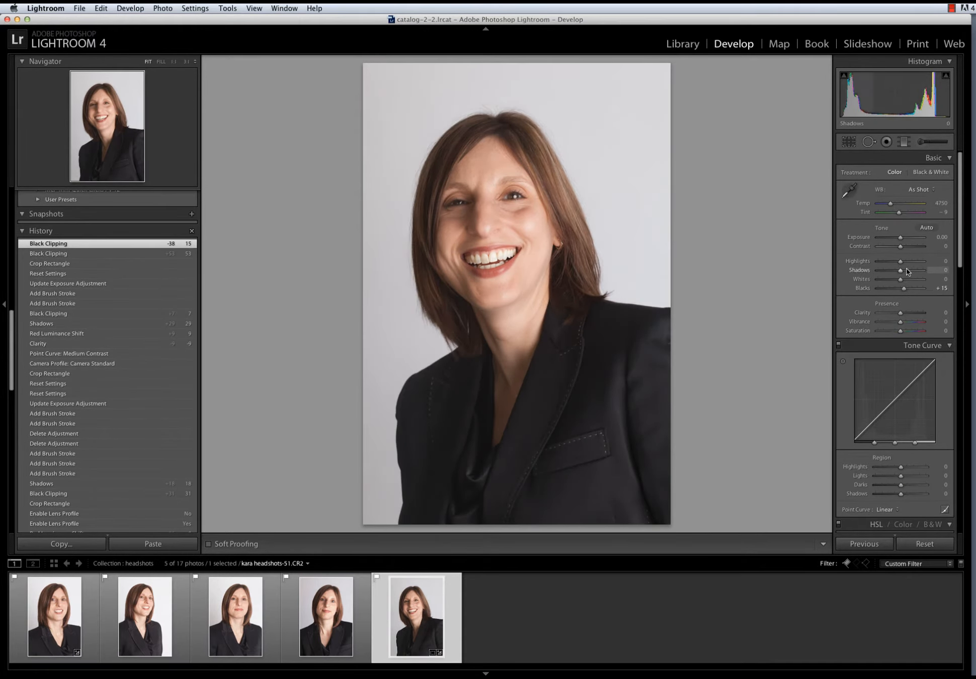
left_click(906, 270)
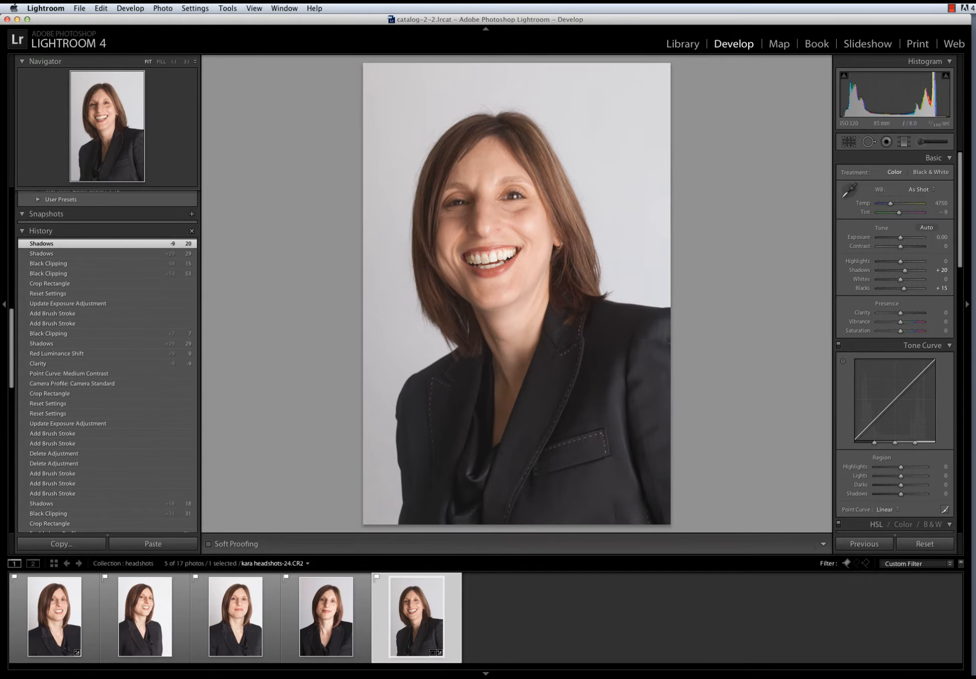
Step: Select all five flagged photos with Auto Sync and set their camera calibration profile to Camera Standard
left_click(70, 635, "shift")
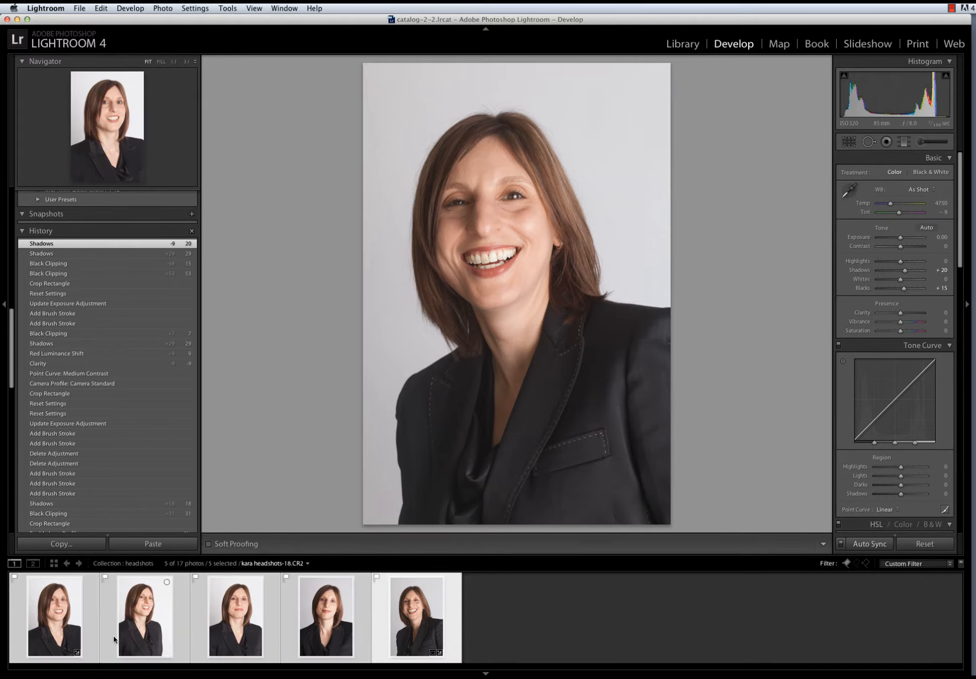
scroll(878, 503, "down", 15)
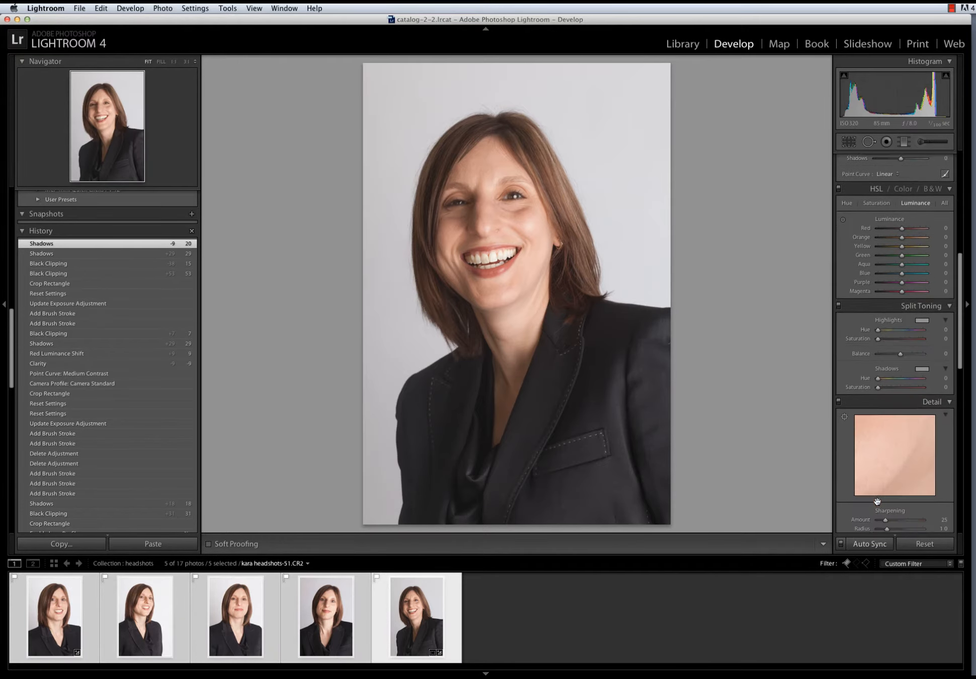
scroll(883, 500, "down", 5)
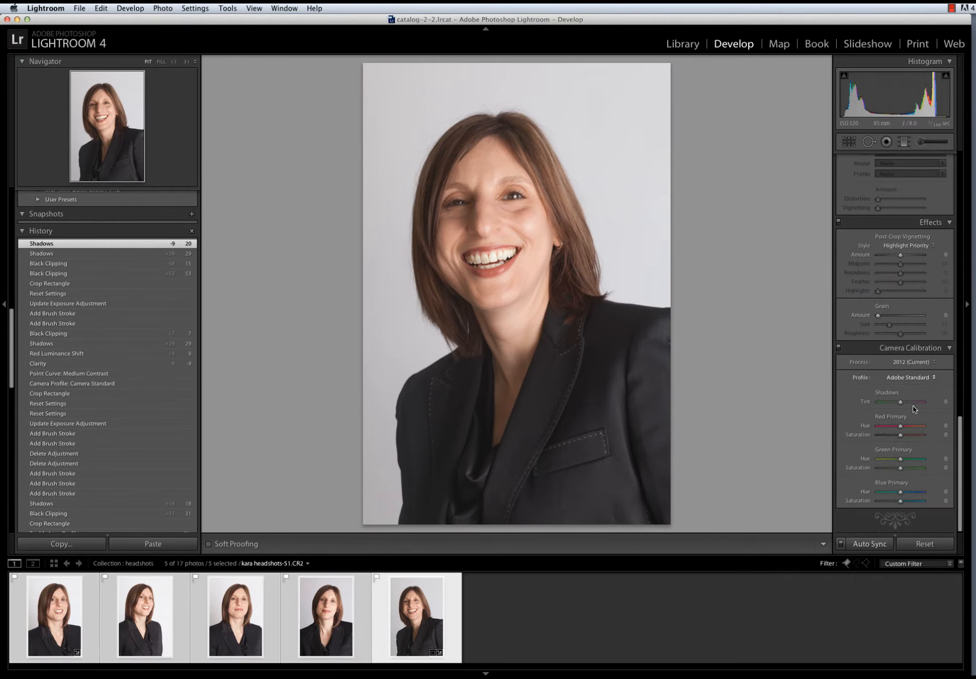
left_click(911, 378)
left_click(908, 418)
Step: Set the point curve to Medium Contrast and the red luminance to +13 for all selected photos
scroll(863, 352, "up", 5)
scroll(864, 352, "up", 10)
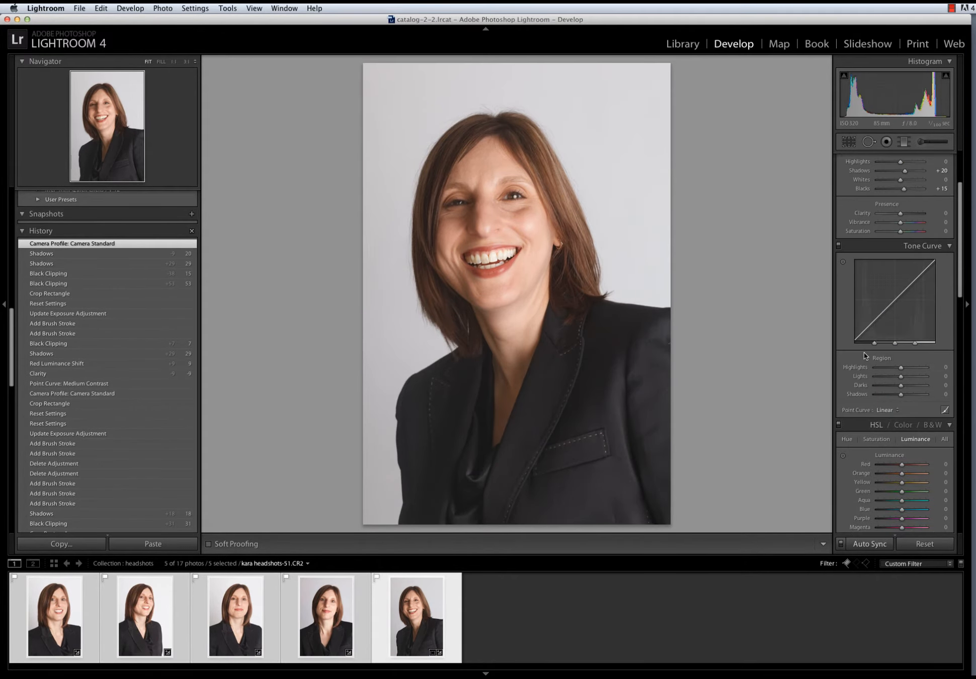
left_click(884, 410)
left_click(882, 417)
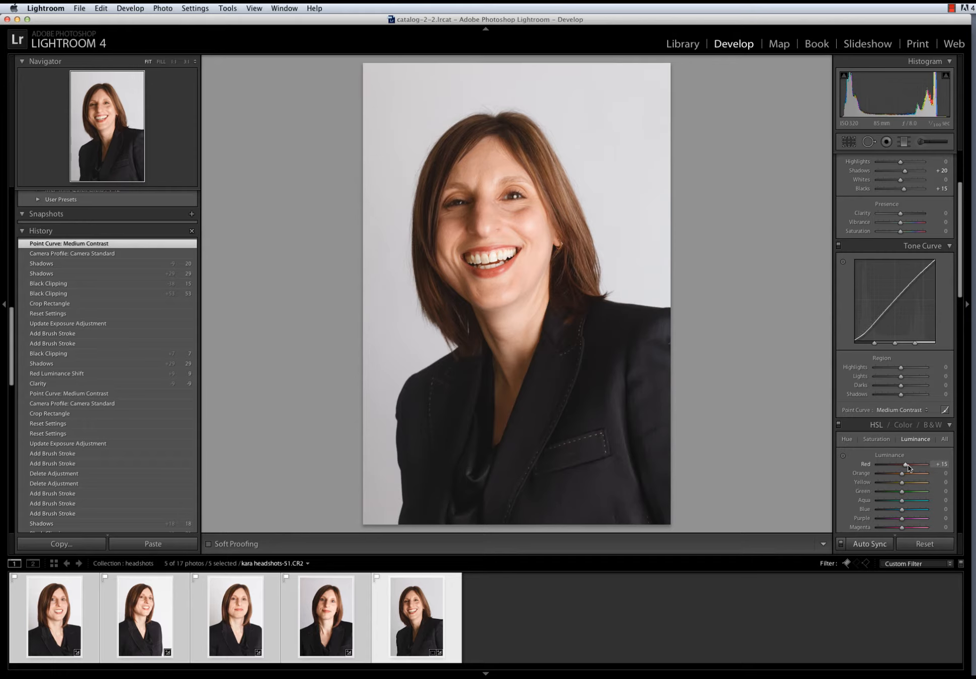
left_click_drag(908, 464, 907, 464)
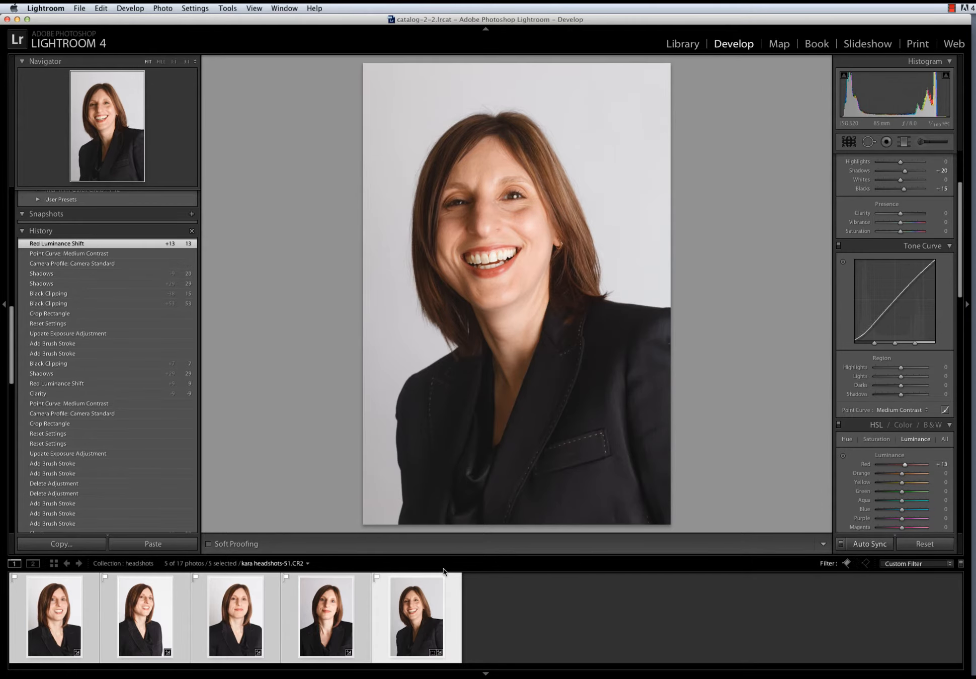
Step: Check the synced edits on the other portraits, then select only headshots-18 and zoom in on its eyes
left_click(348, 604)
left_click(137, 647)
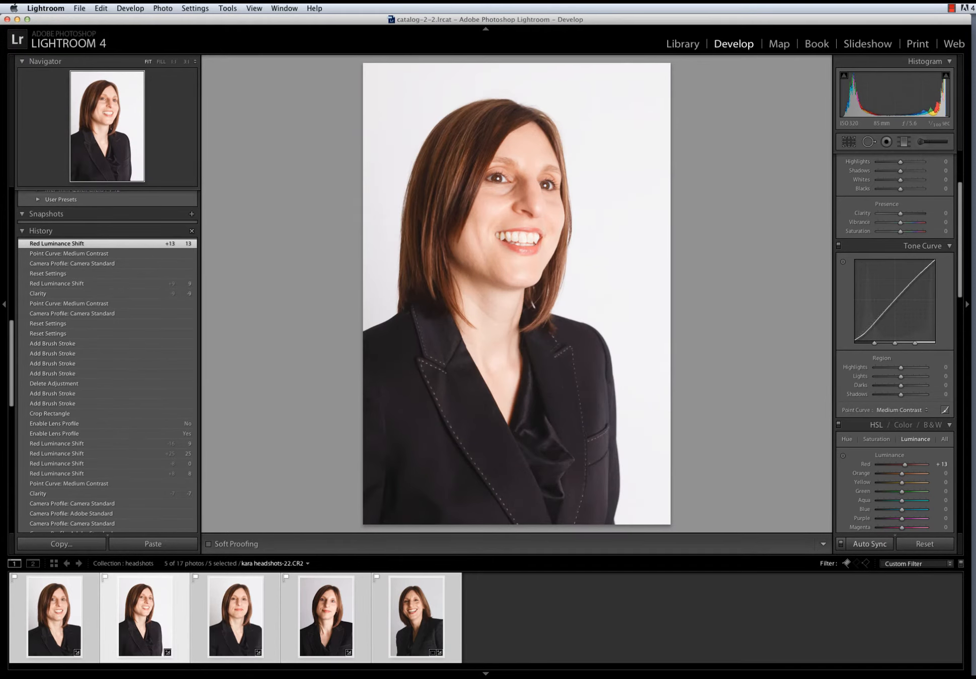
left_click(318, 612)
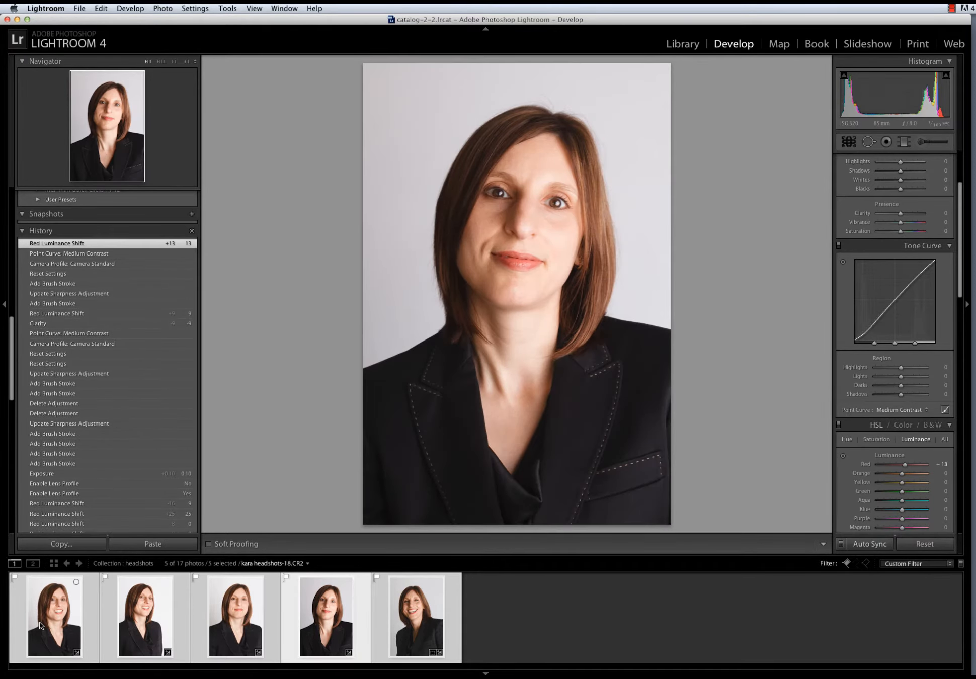
left_click(60, 618)
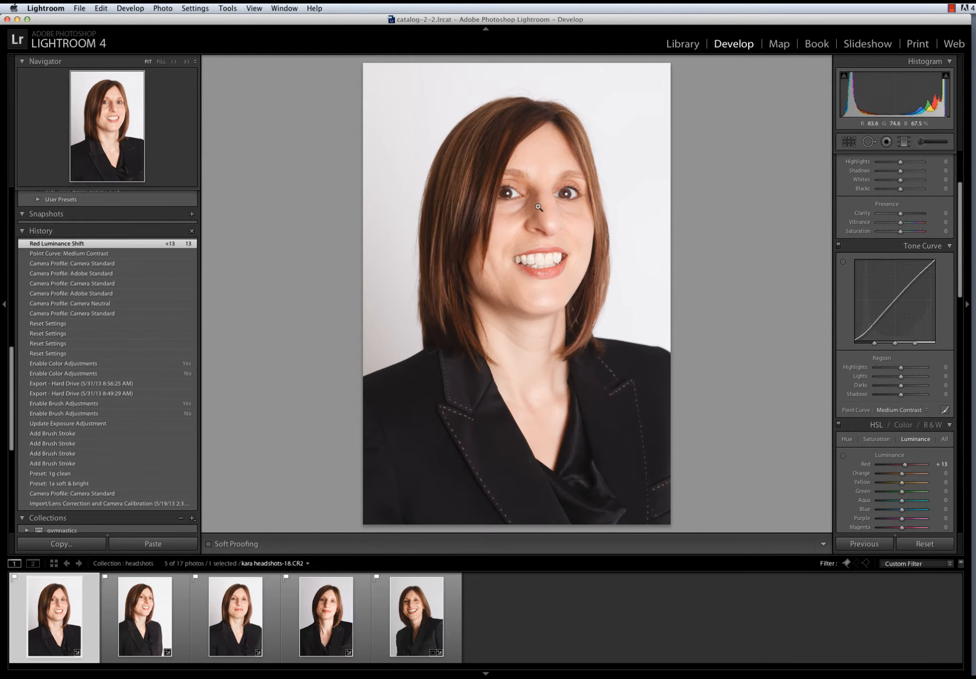
left_click(541, 206)
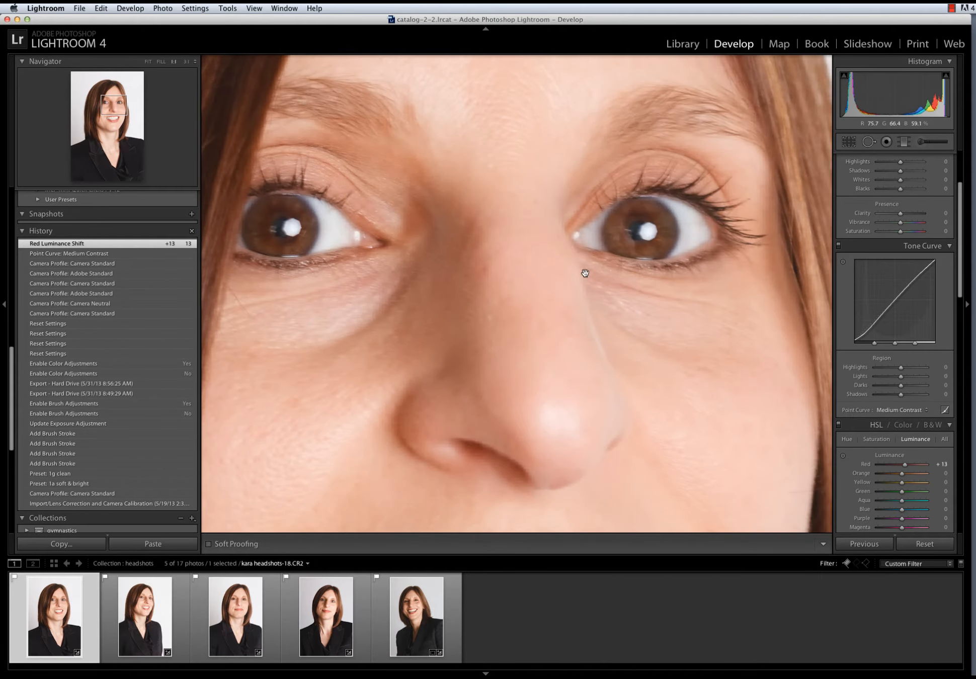
Step: Set up the Adjustment Brush with exposure 0.20, clarity 43 and sharpness 32
scroll(906, 190, "up", 4)
left_click(917, 143)
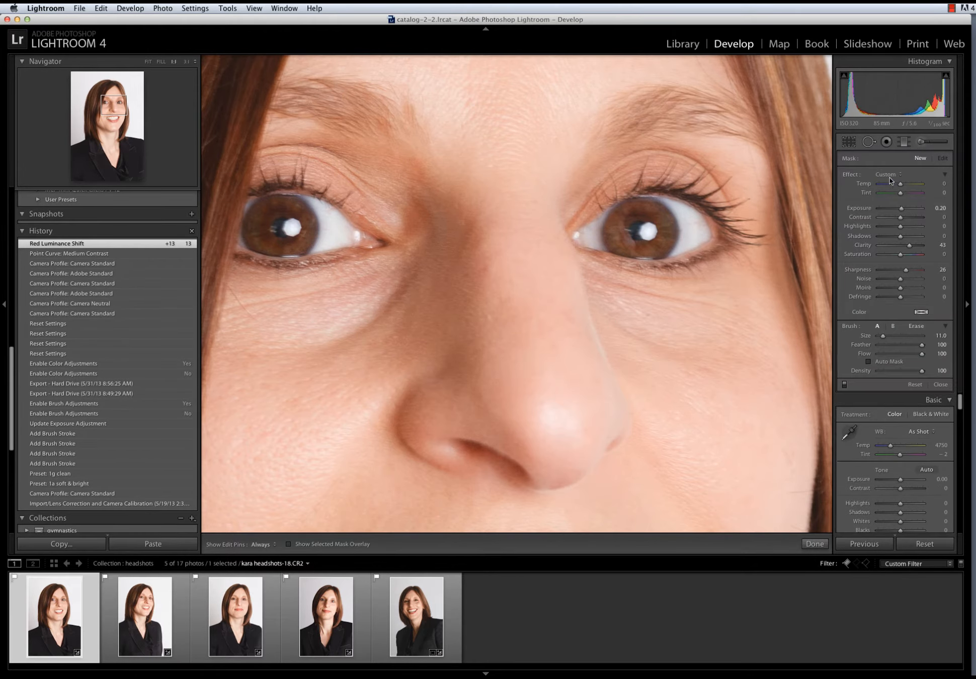
left_click(888, 175)
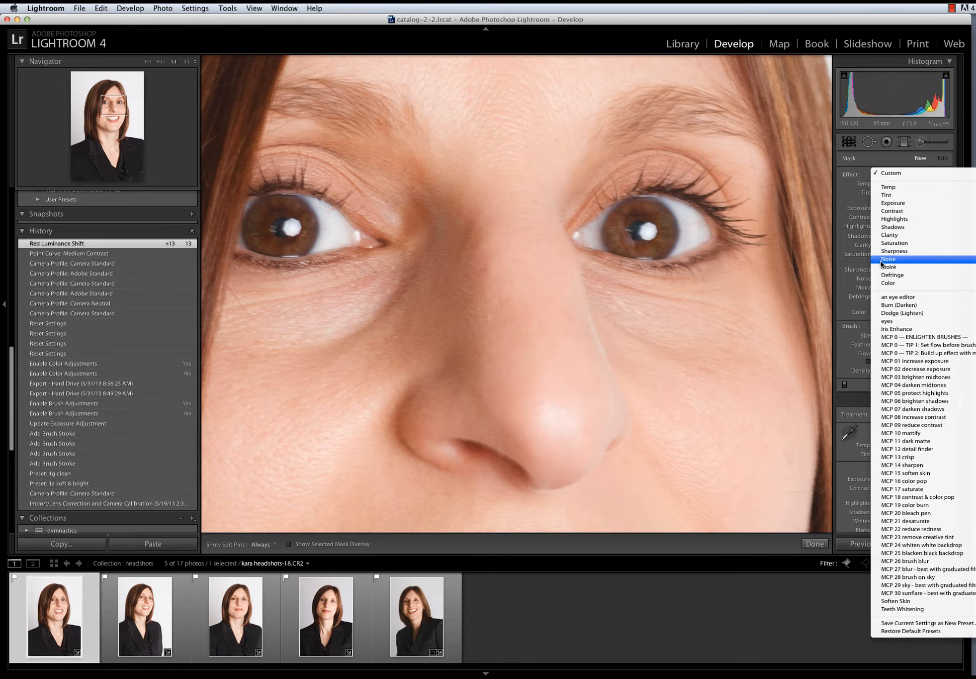
left_click(889, 235)
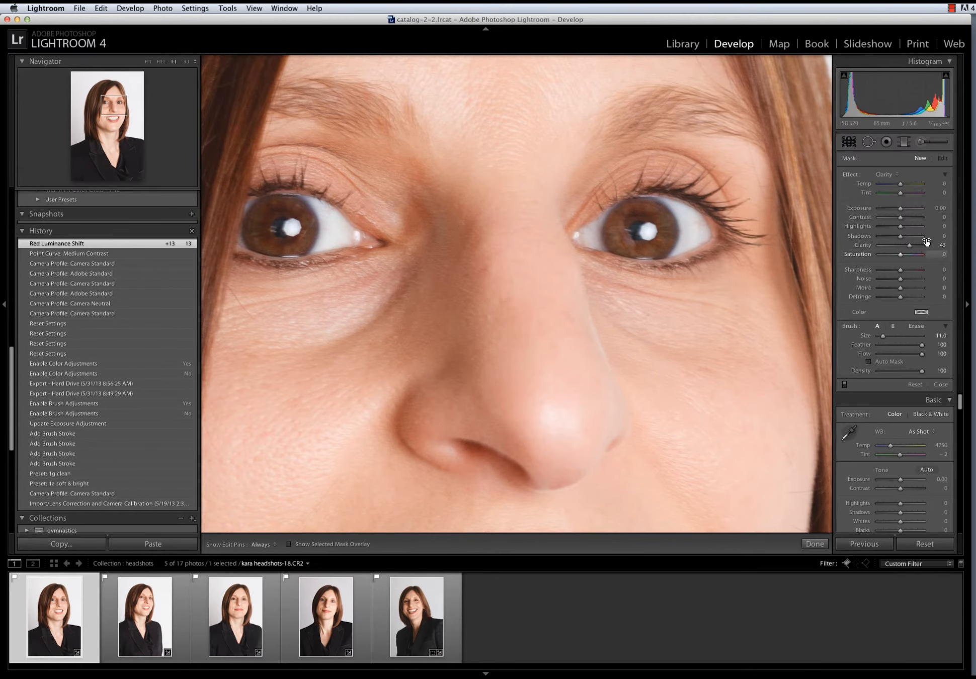
left_click(939, 208)
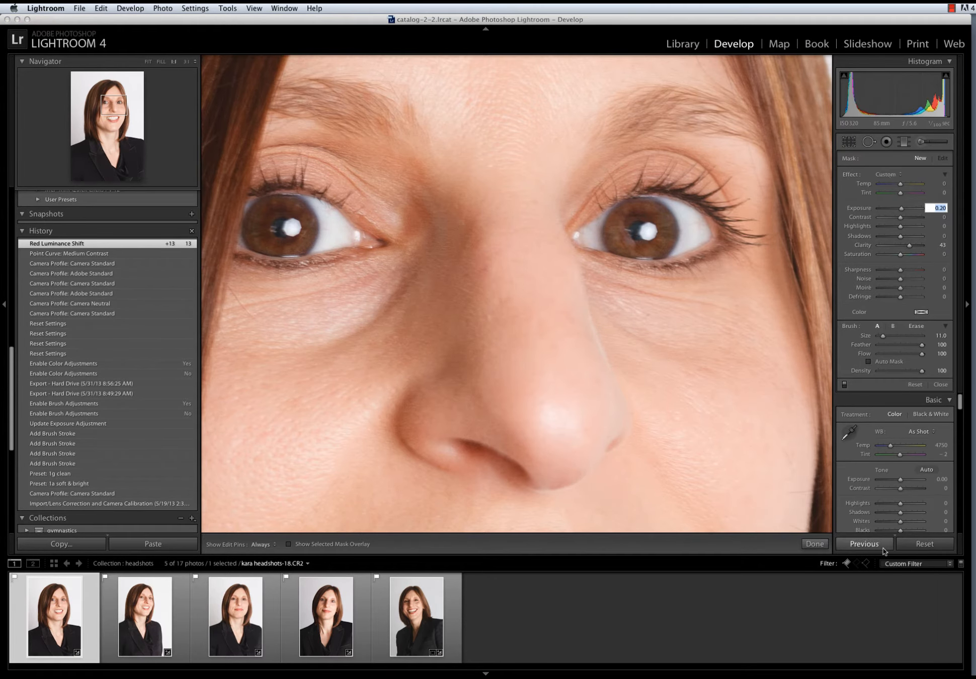
left_click(944, 272)
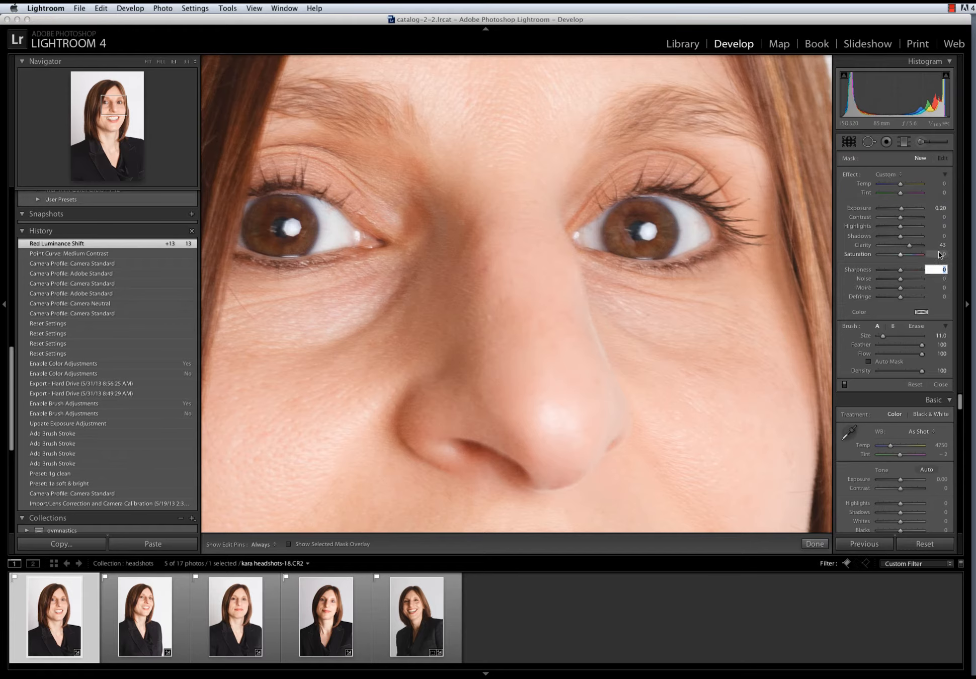
left_click_drag(917, 270, 907, 270)
Step: Brush the sharpening and brightening adjustment over both eyes in headshots-18
key("h")
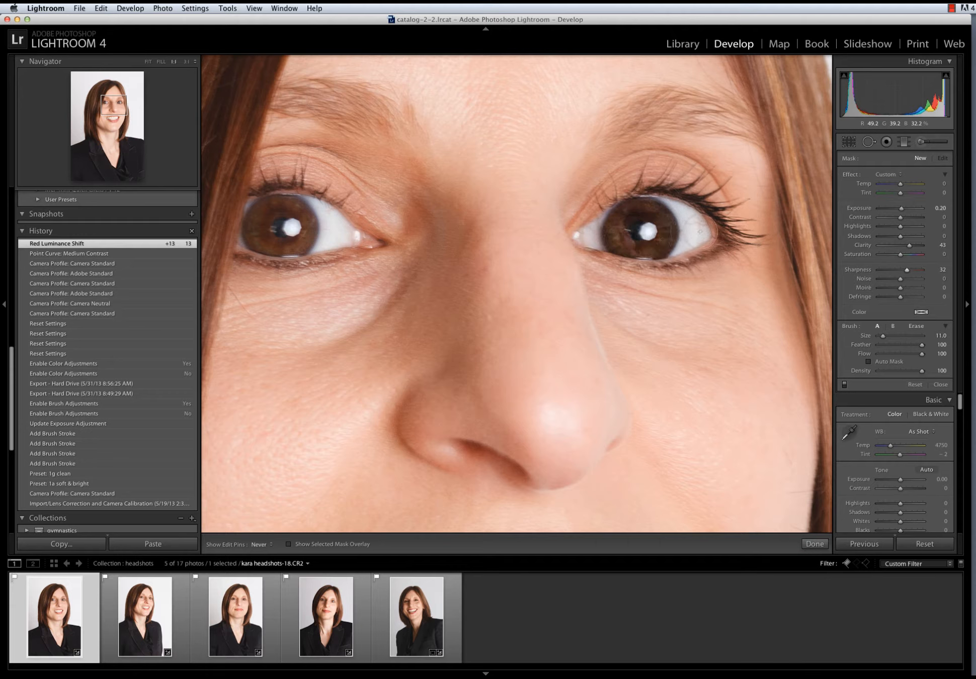
left_click_drag(713, 243, 723, 229)
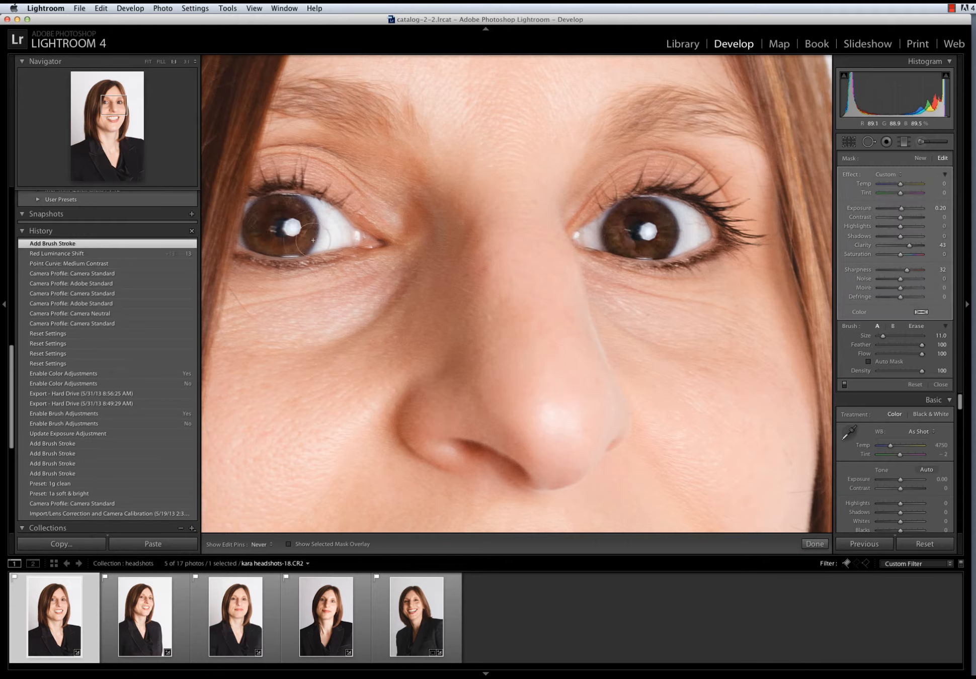
key("h")
left_click_drag(360, 223, 372, 235)
Step: Set the exposure of the eye brush adjustment to 0.50
left_click(937, 208)
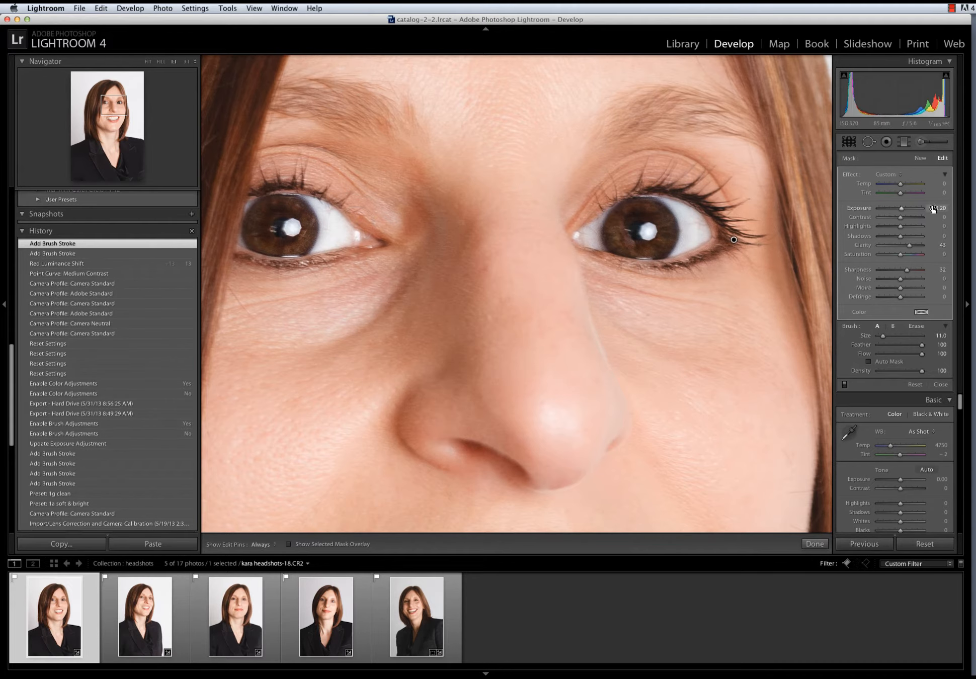
type("0.3")
key("Return")
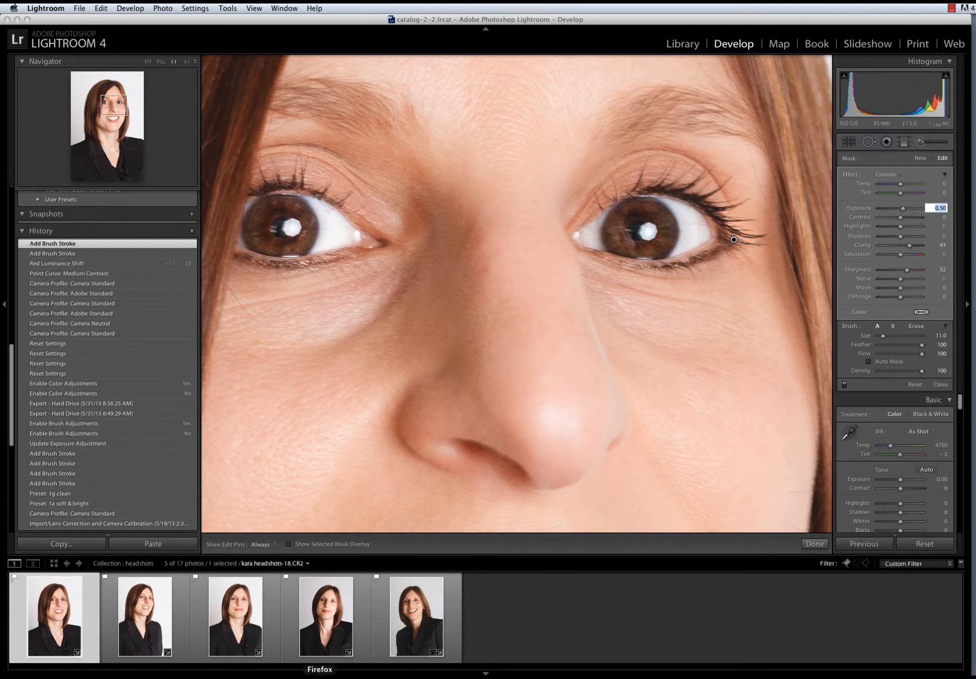
Step: Brush the eye adjustment over both eyes in headshots-32 and set its sharpness to 51
left_click(127, 627)
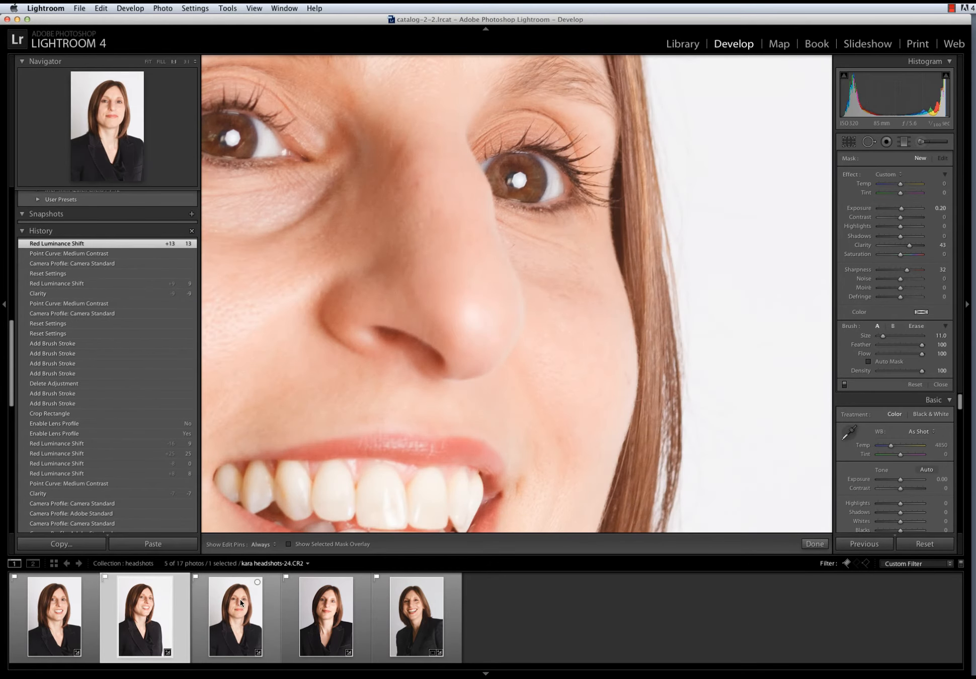
left_click(238, 605)
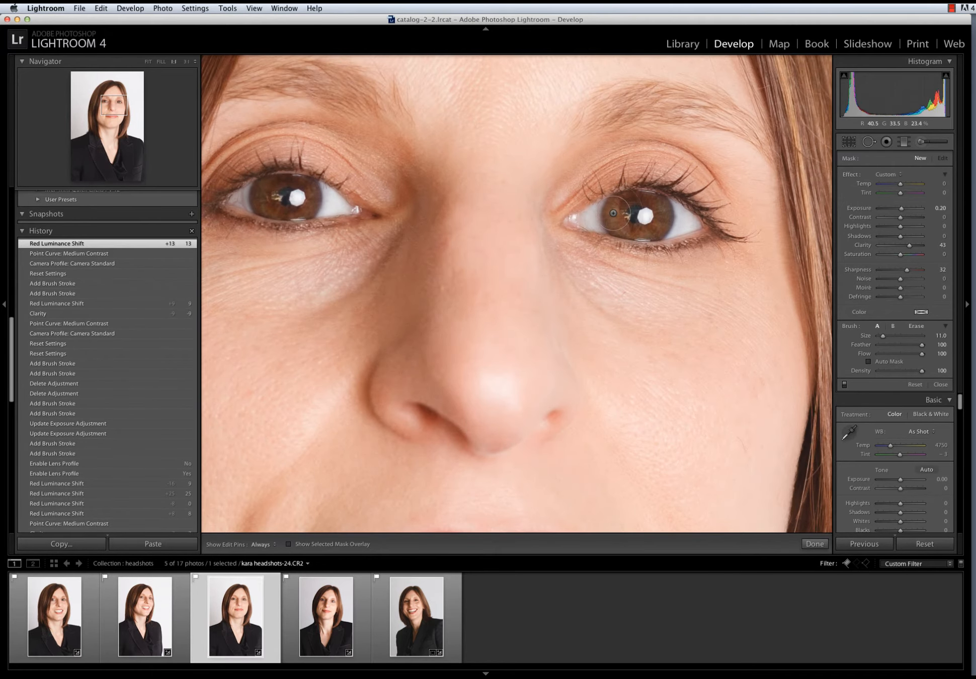
left_click(314, 620)
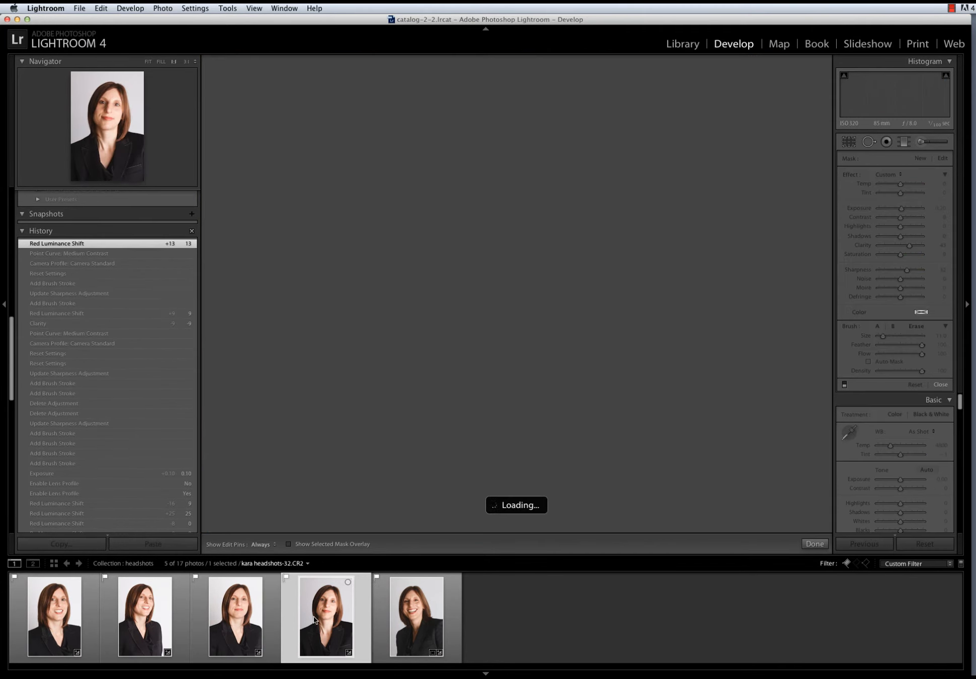
key("h")
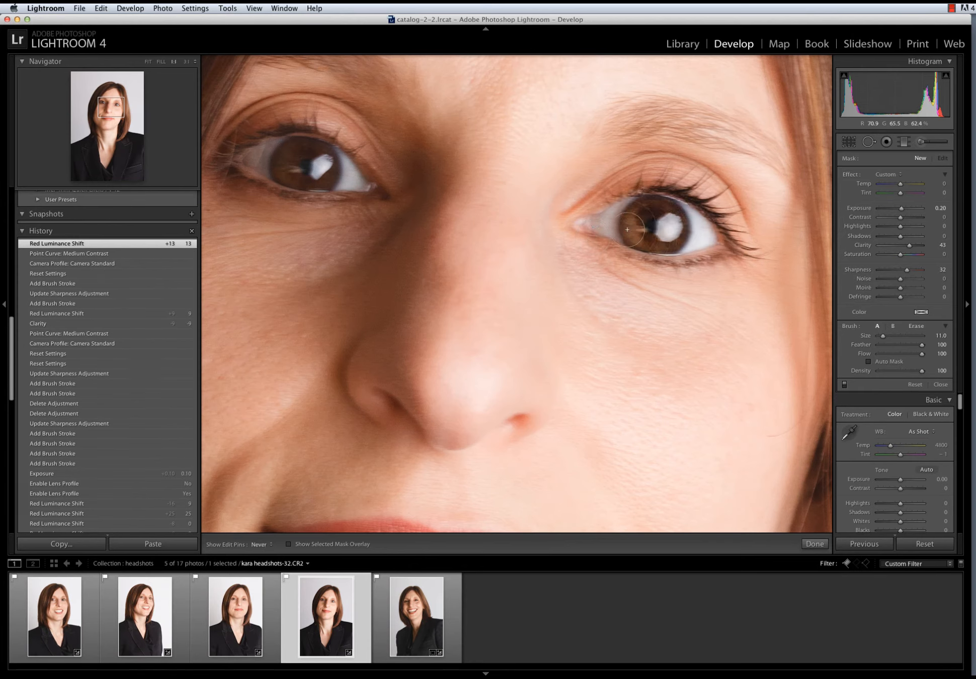
left_click_drag(647, 215, 595, 226)
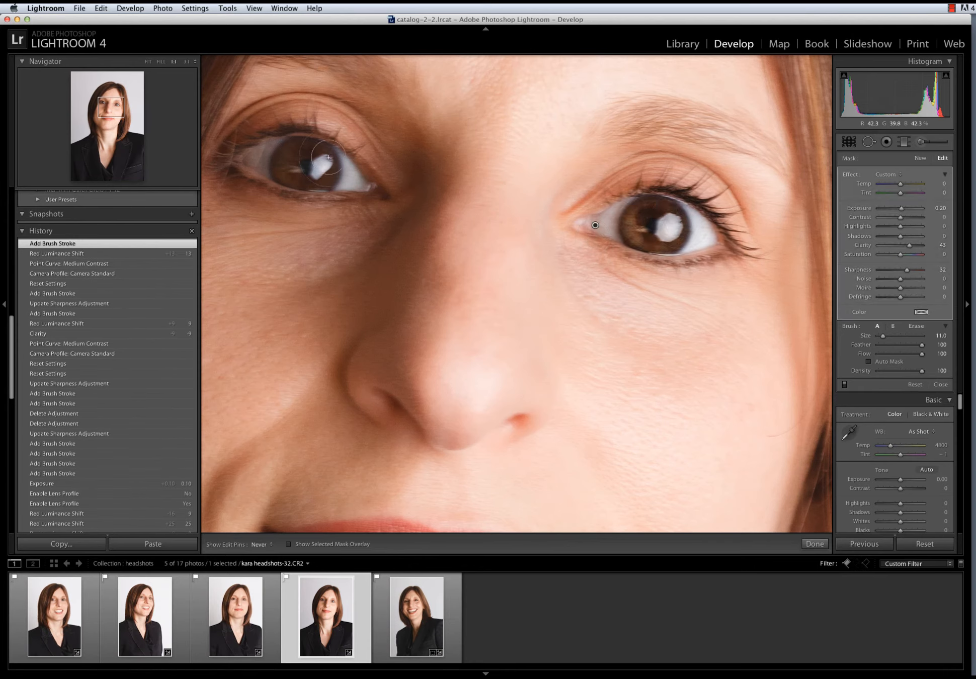
left_click_drag(262, 162, 375, 178)
key("h")
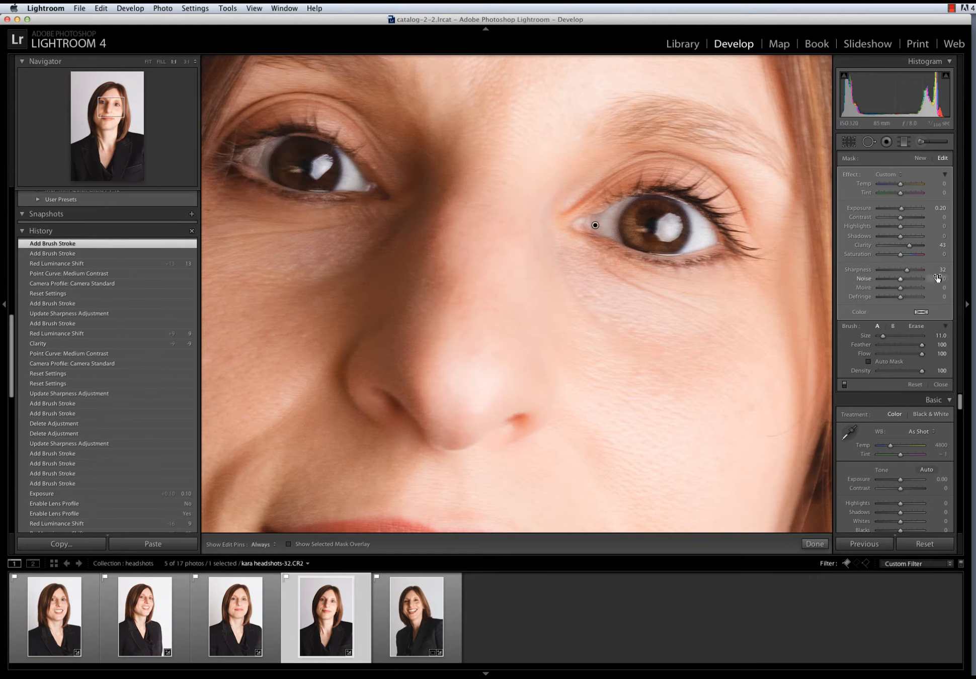
left_click(911, 267)
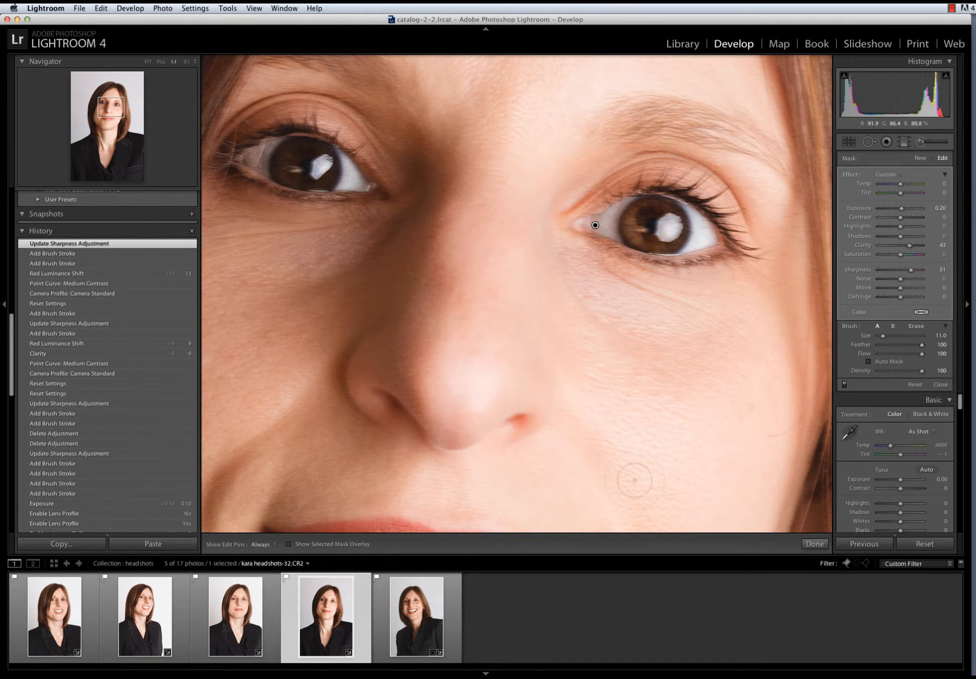
Step: Brush the eye adjustment over both eyes in headshots-51, set its exposure to 0.40, and close the brush with the whole photo in view
left_click(408, 638)
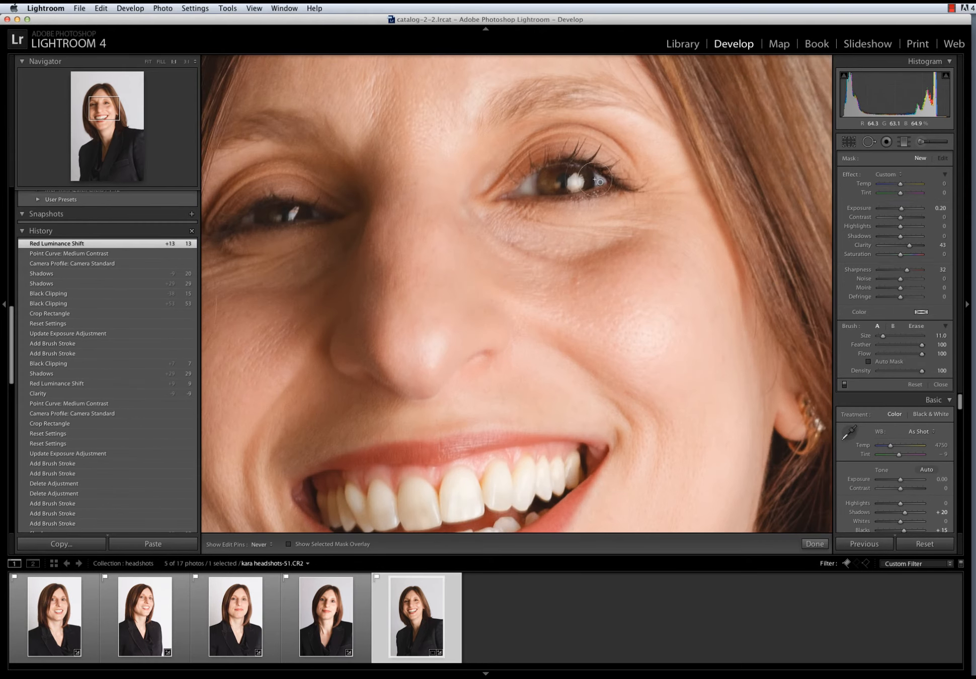
left_click_drag(598, 181, 521, 189)
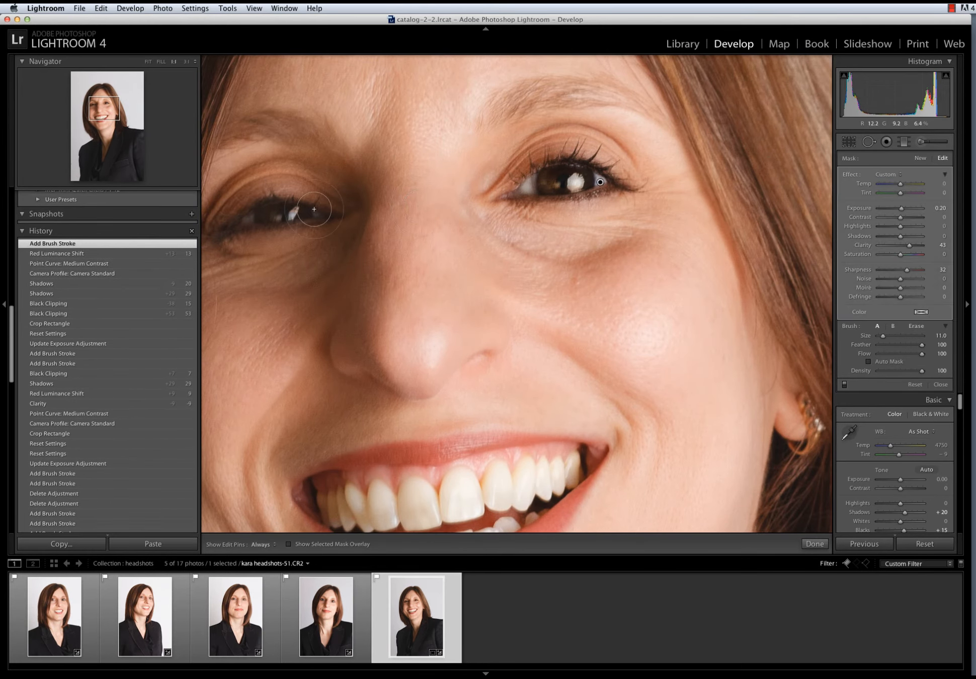
left_click_drag(314, 209, 225, 221)
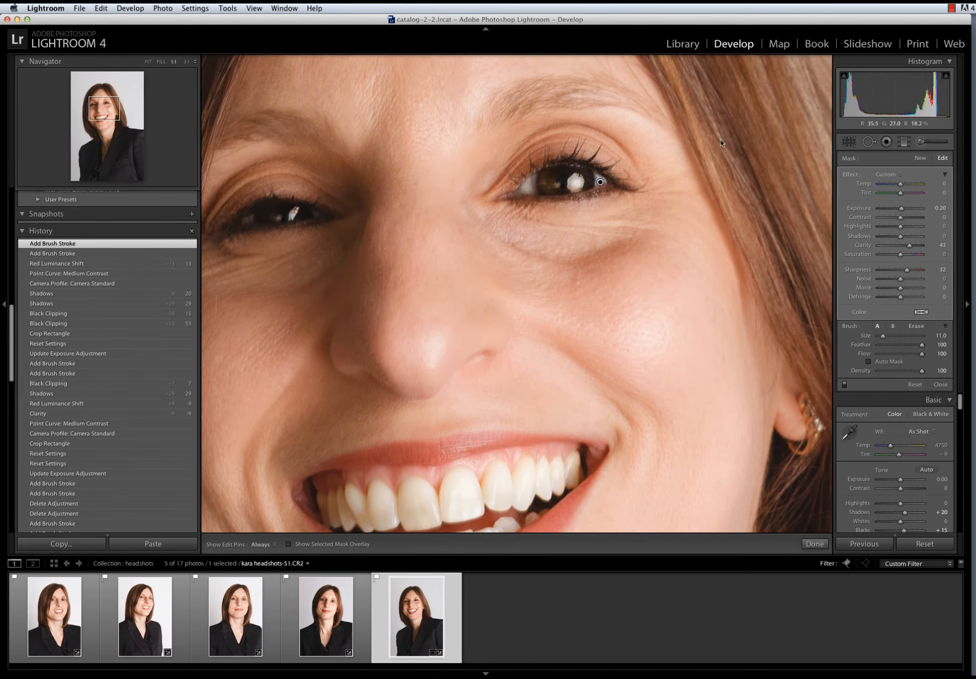
left_click(948, 208)
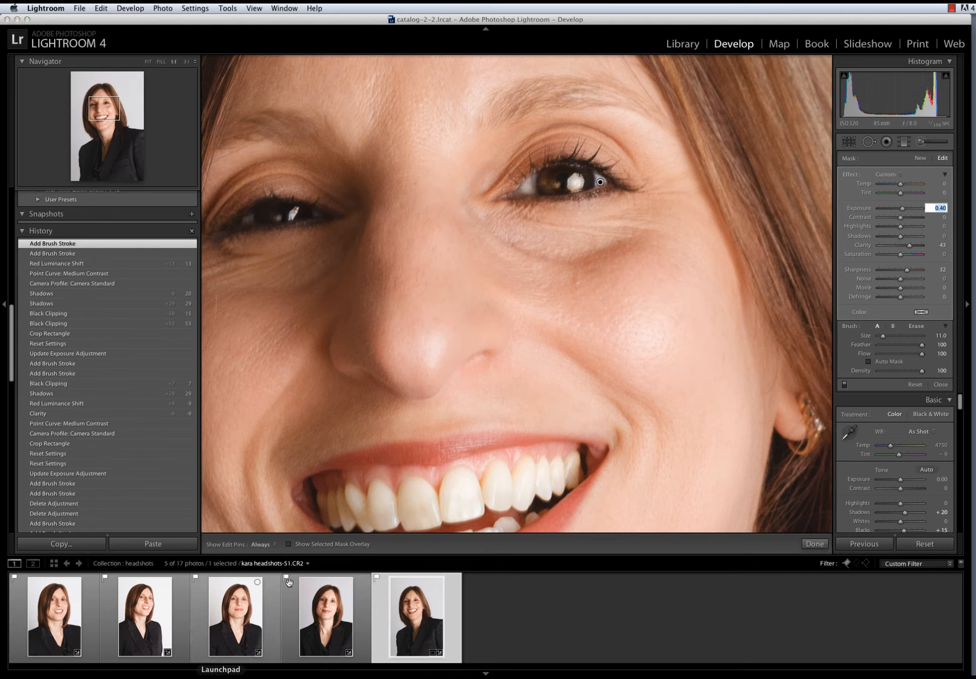
left_click(146, 61)
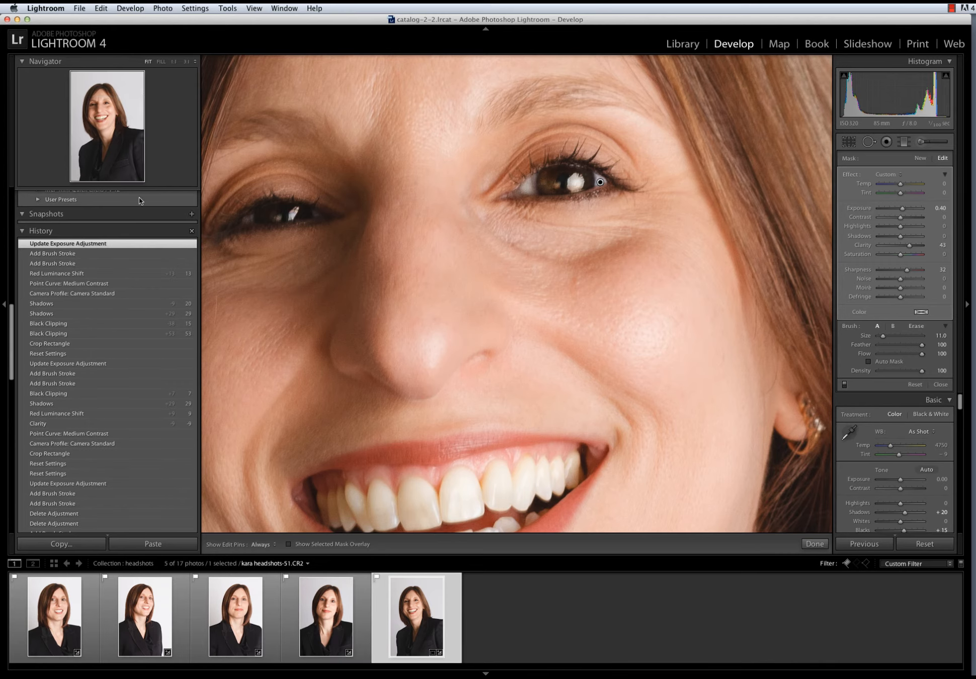
left_click(921, 143)
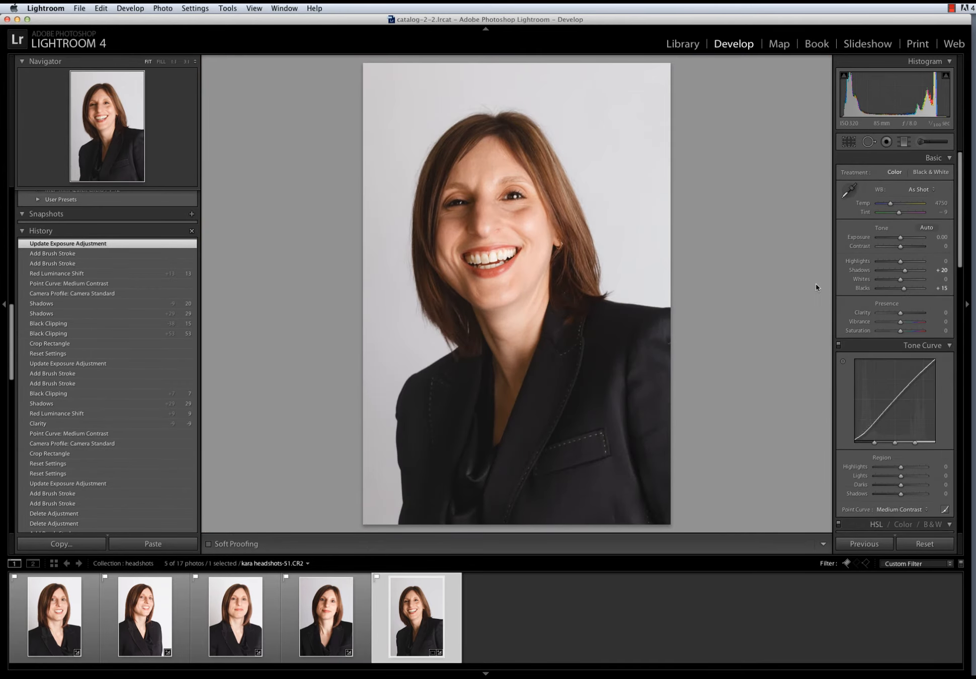
Step: Compare the before and after versions of headshots-51 and headshots-24, and return to the Library grid
key("backslash")
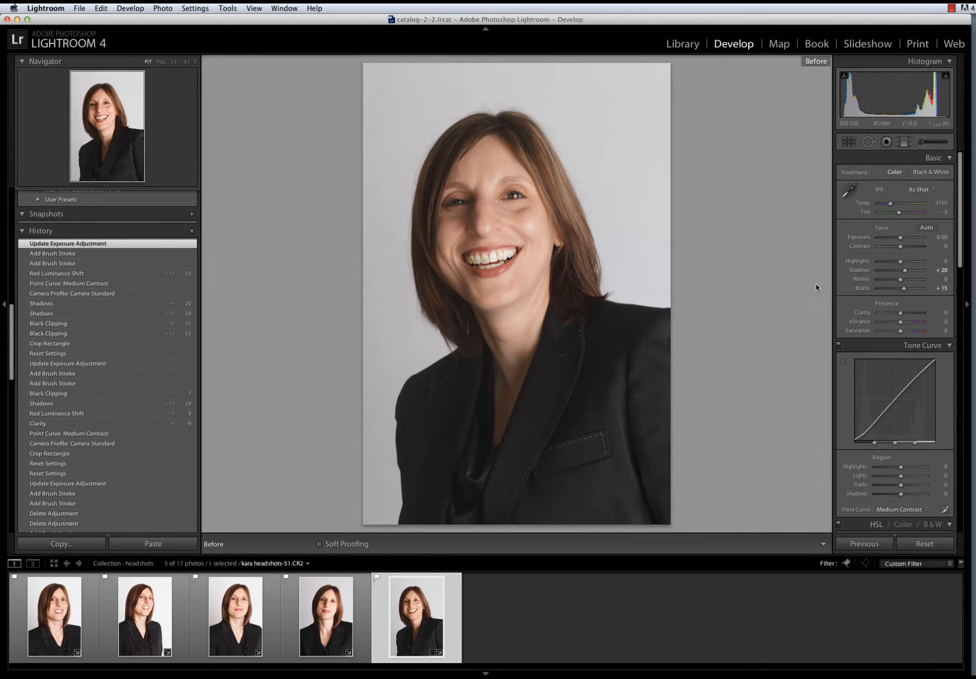
key("backslash")
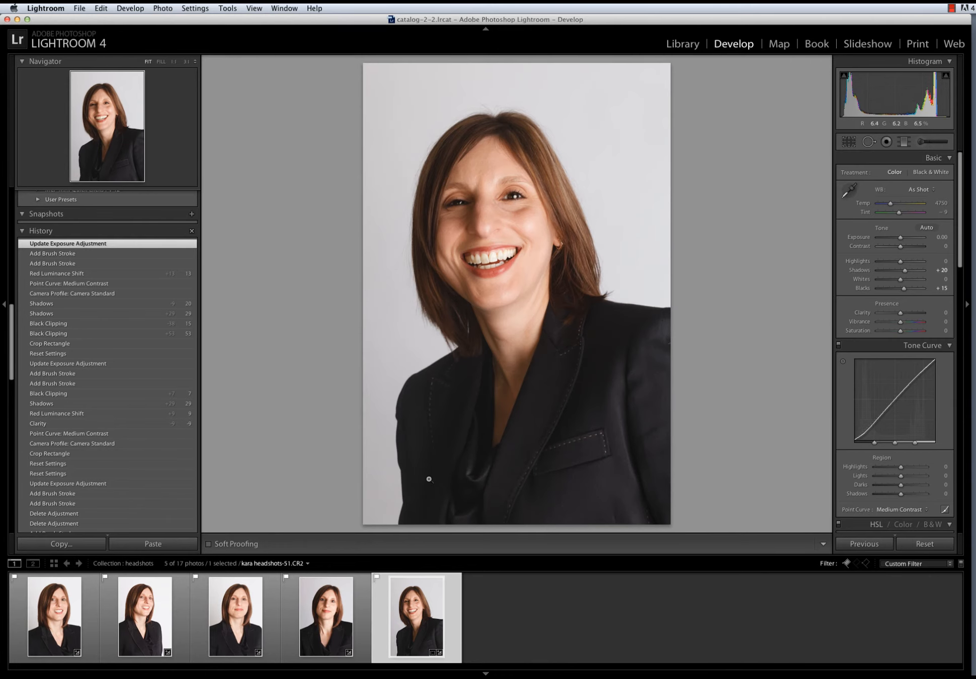
left_click(243, 609)
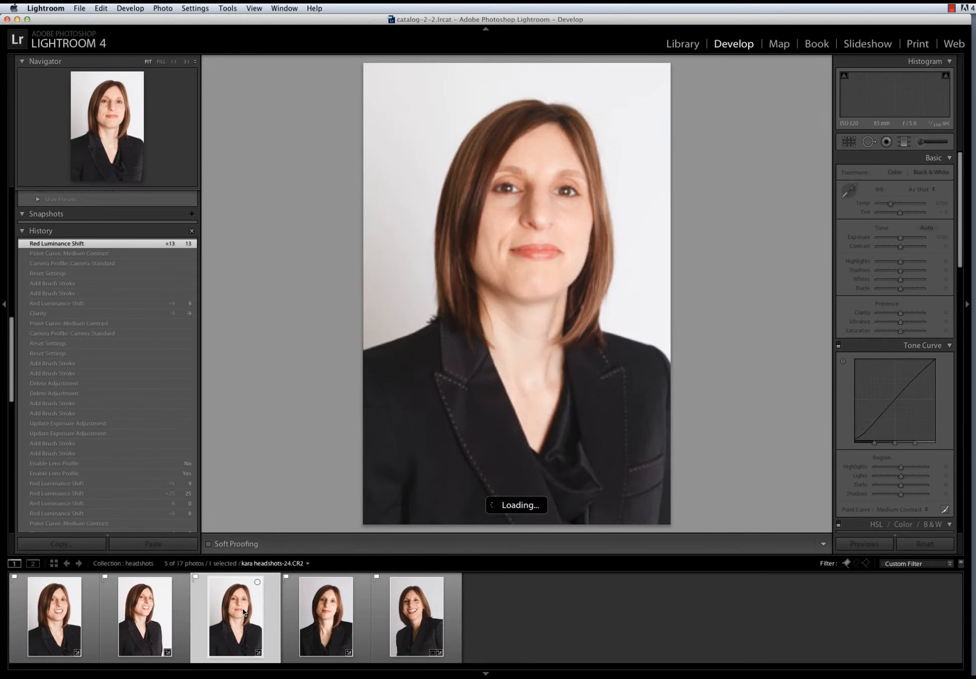
key("backslash")
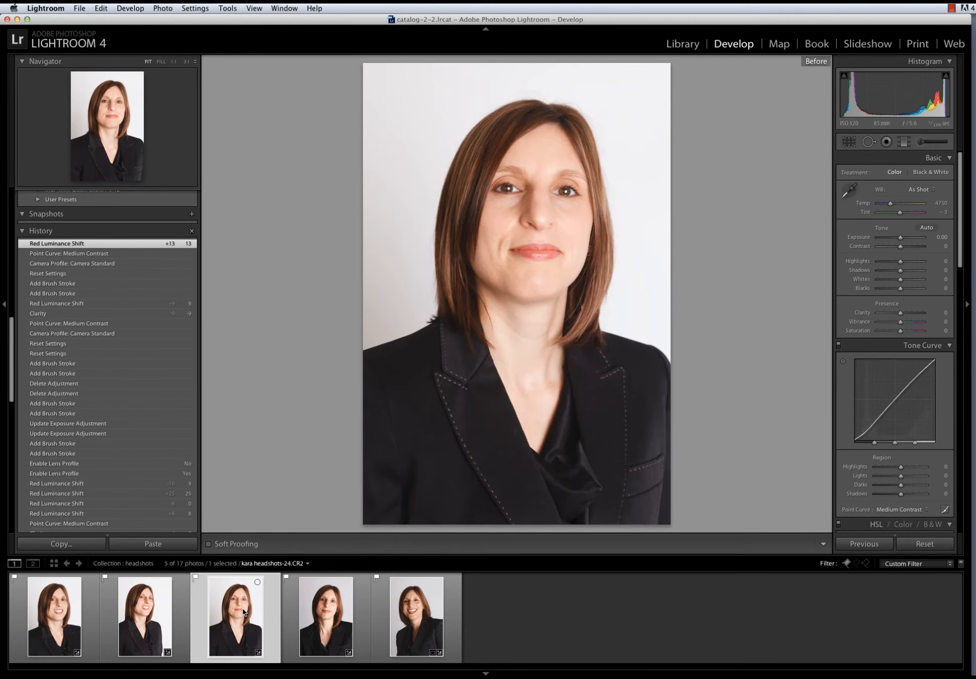
key("backslash")
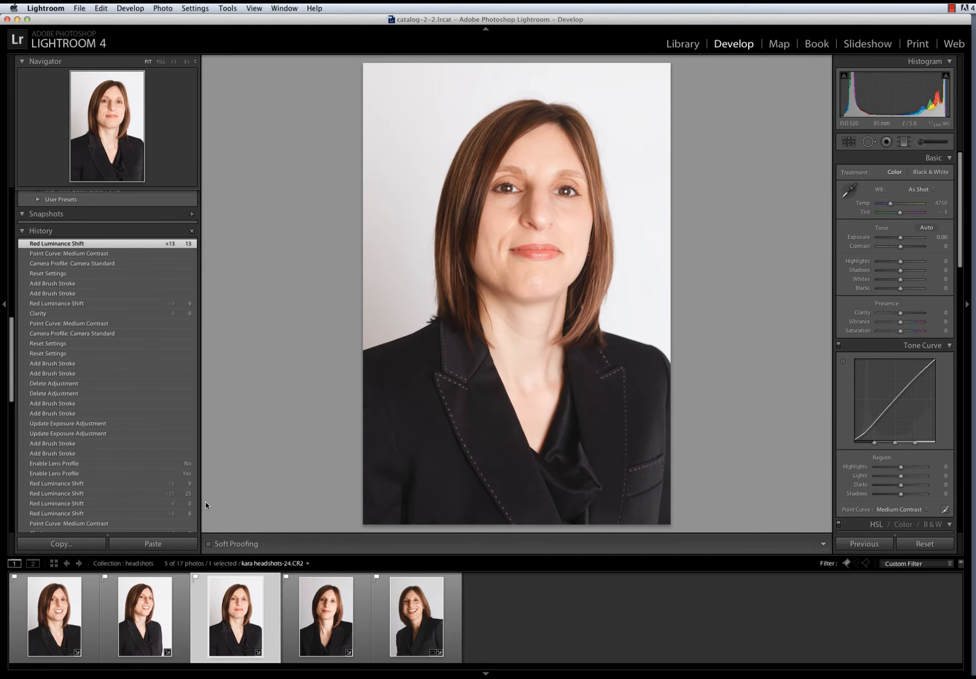
key("g")
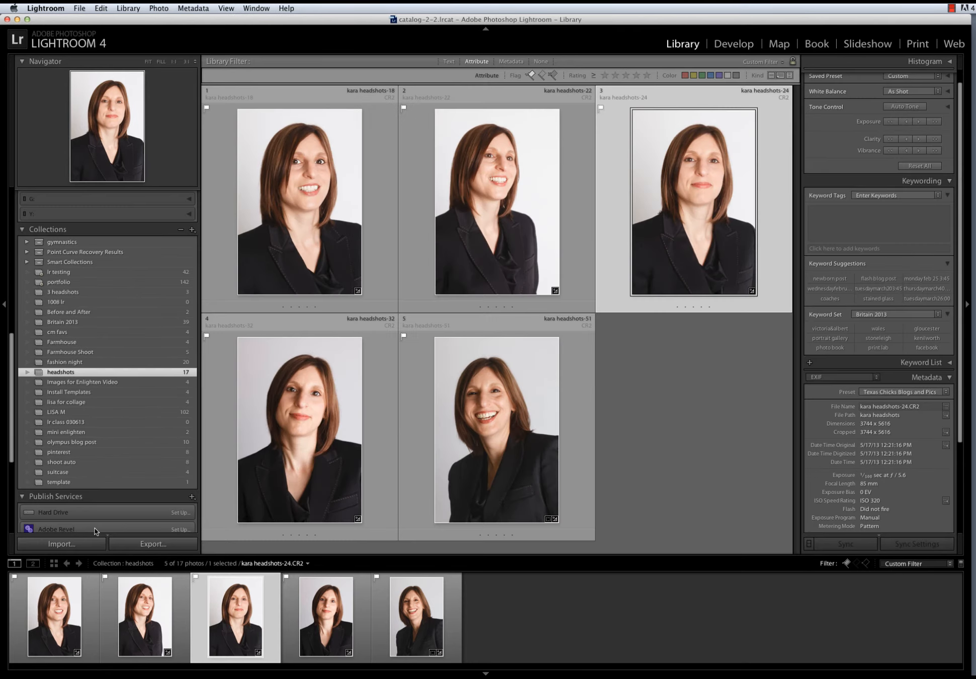